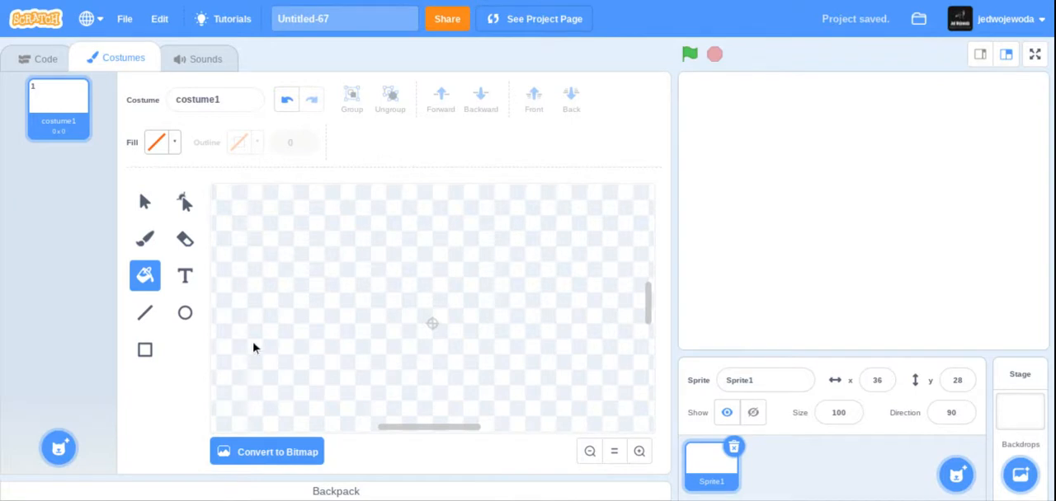
- Convert the empty costume to bitmap and set the brush size to 5
left_click(267, 451)
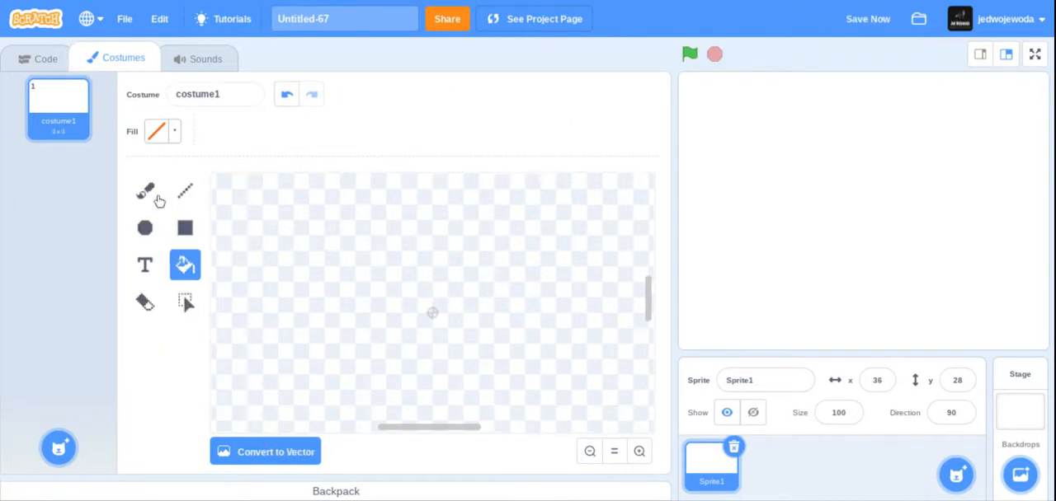
left_click(152, 196)
left_click(266, 133)
type("9")
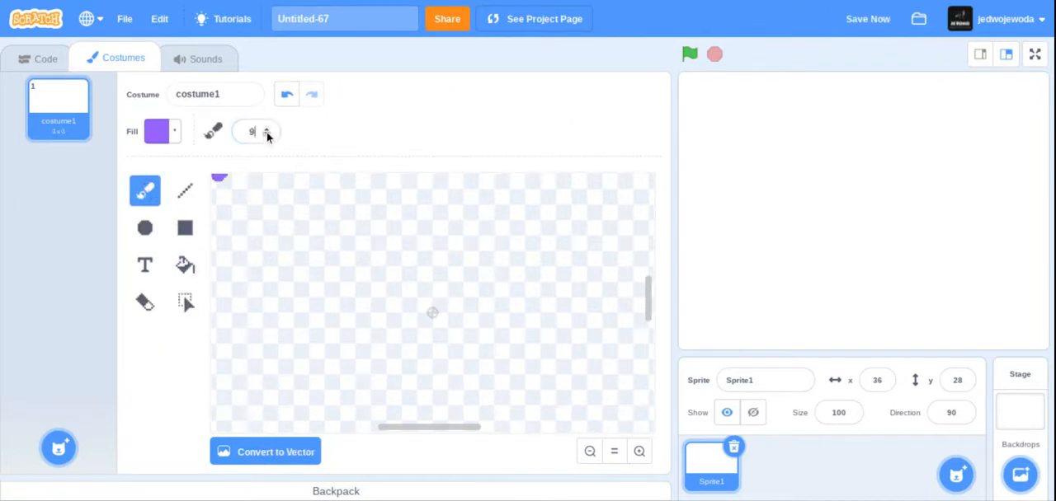
left_click(266, 136)
left_click(267, 136)
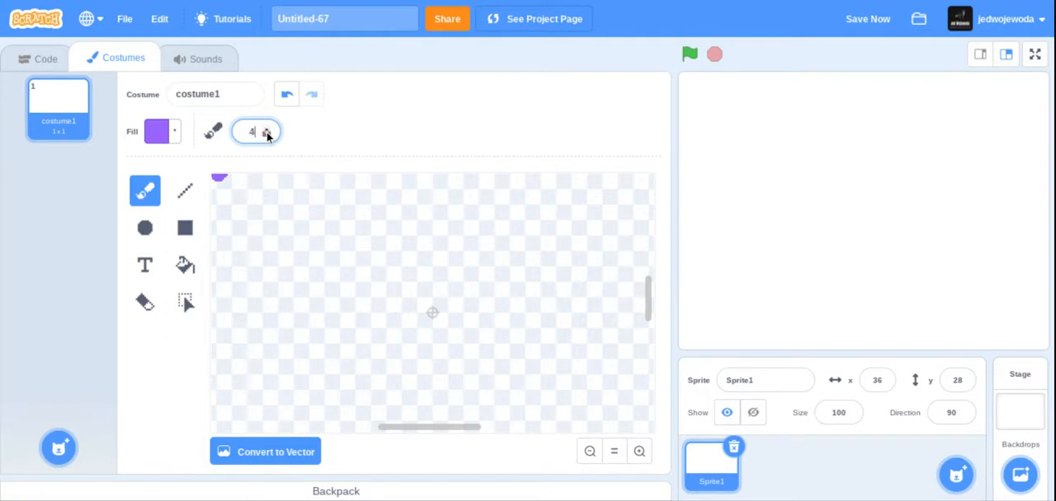
left_click(267, 129)
left_click(266, 129)
left_click(266, 135)
left_click(640, 451)
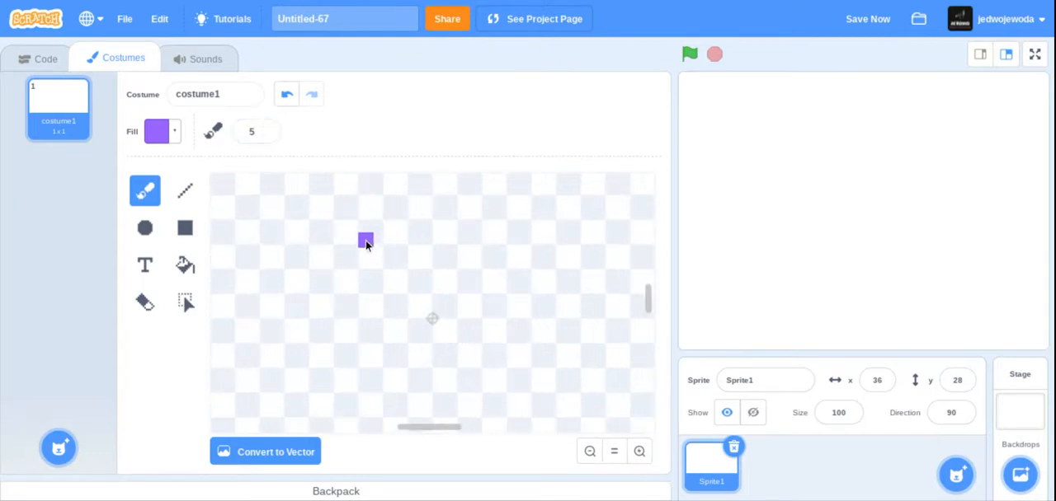
left_click(589, 452)
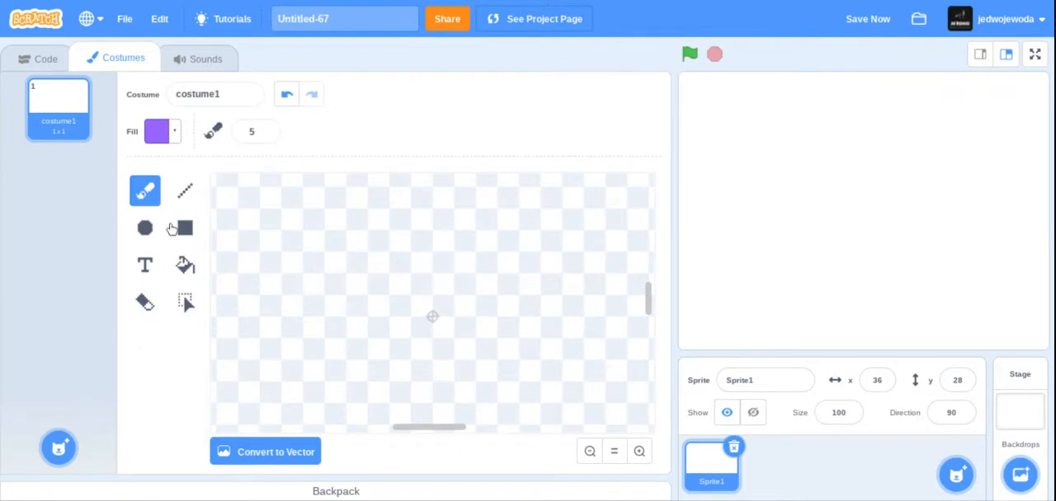
- Choose the Line tool and set its fill to bright yellow with color 18, saturation 100 and brightness 100
left_click(185, 191)
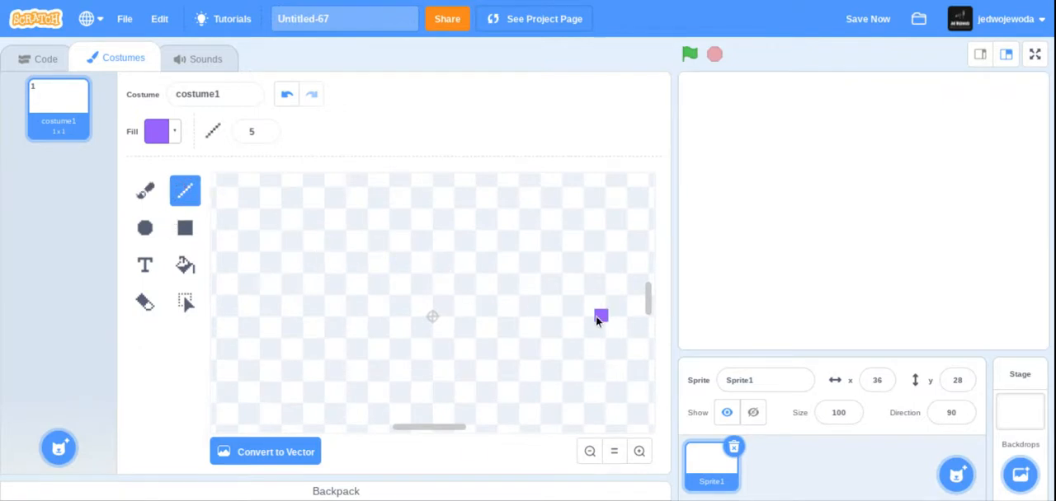
left_click(179, 133)
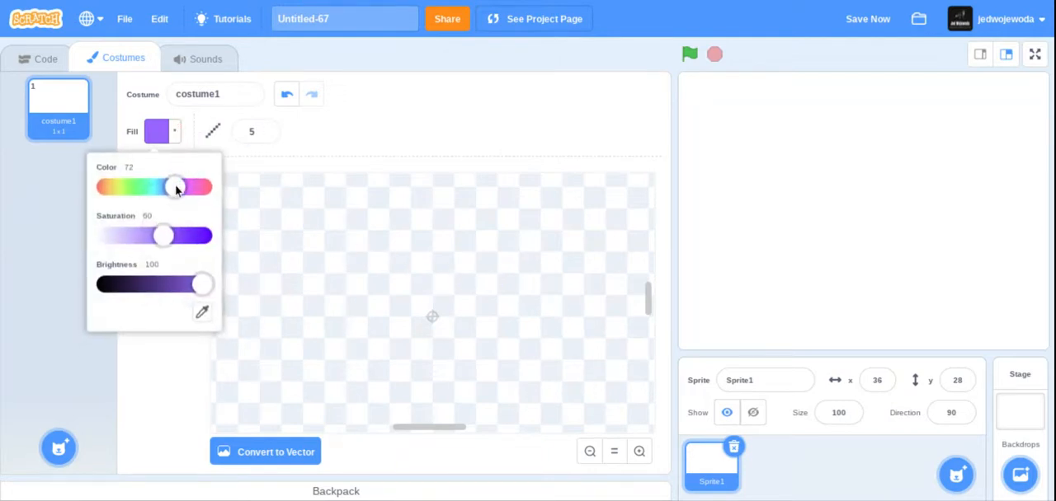
left_click_drag(176, 189, 122, 187)
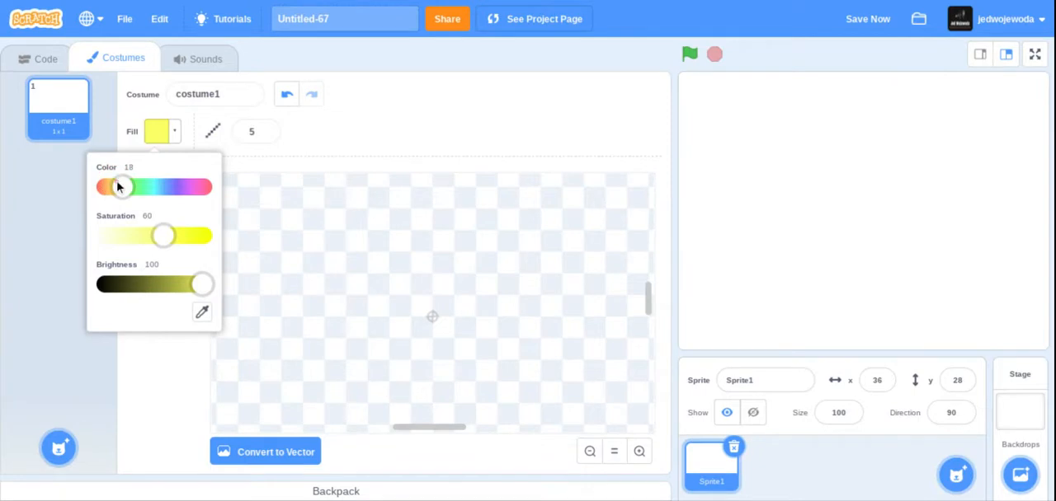
left_click_drag(163, 236, 231, 255)
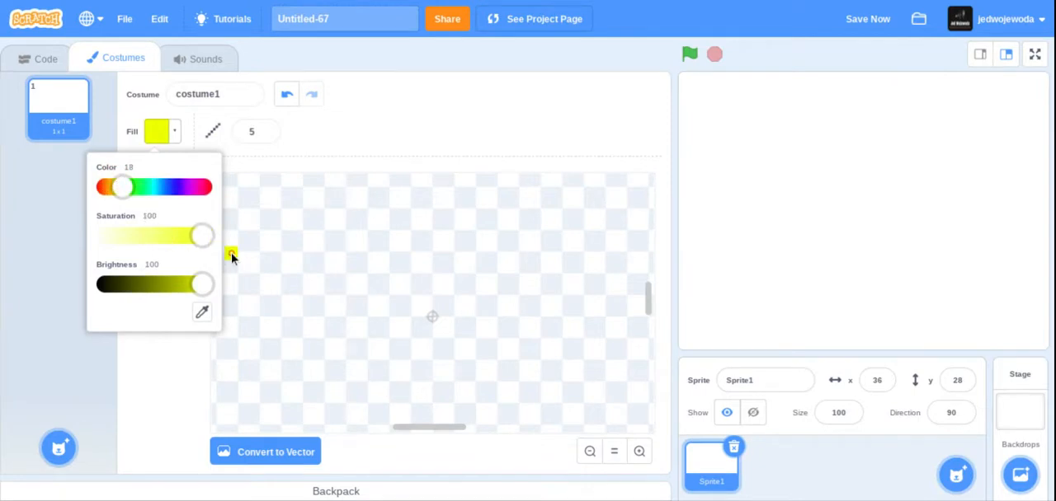
left_click(169, 361)
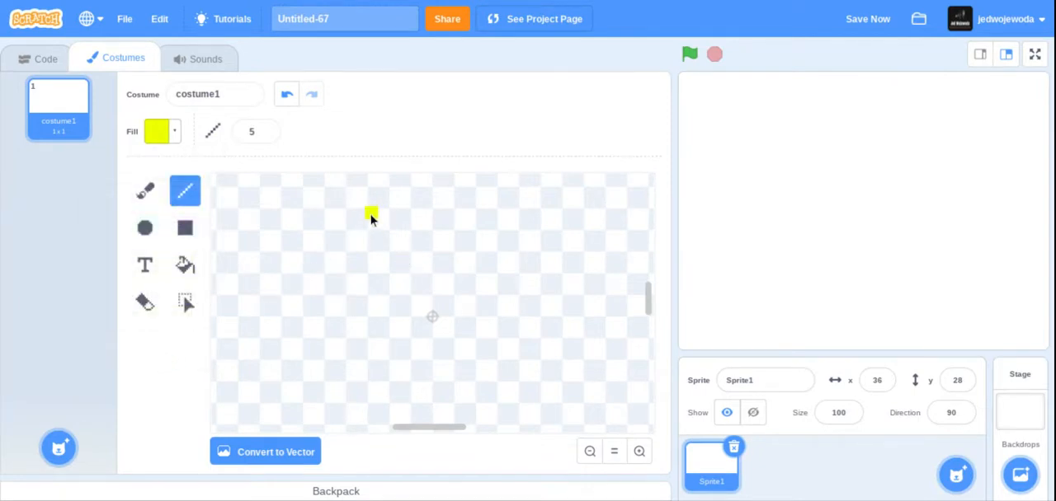
- Draw a solid yellow hair block about 17 × 6, with its left end stepped down, above the canvas centre
left_click_drag(372, 217, 426, 216)
left_click(286, 94)
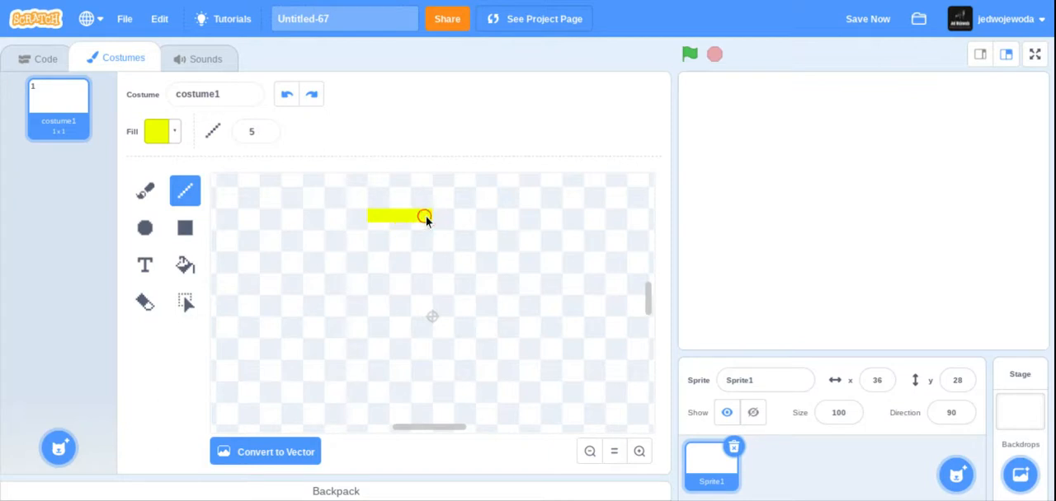
mouse_move(425, 216)
left_mouse_down()
mouse_move(424, 251)
mouse_move(426, 240)
left_mouse_up()
mouse_move(426, 240)
left_mouse_down()
mouse_move(374, 238)
mouse_move(423, 225)
left_mouse_up()
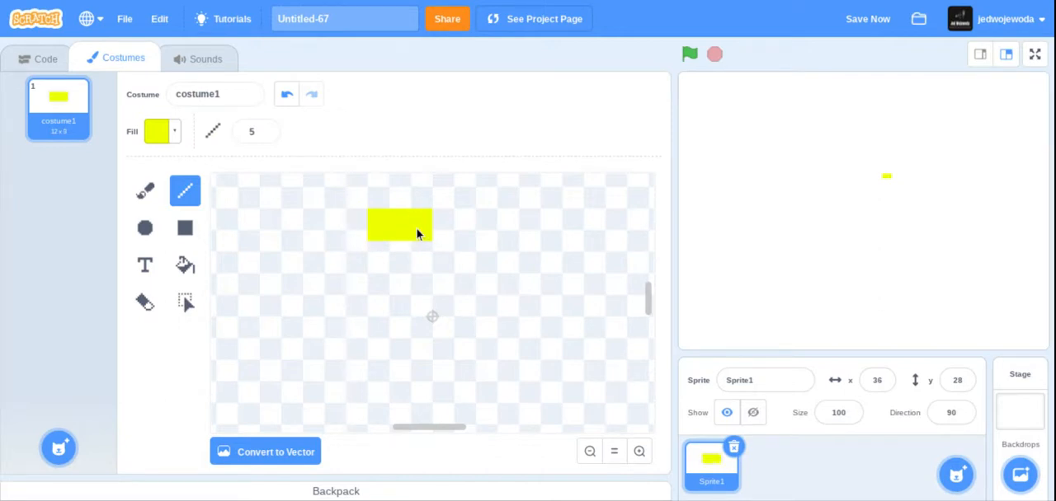
mouse_move(363, 237)
left_mouse_down()
mouse_move(352, 237)
mouse_move(358, 228)
left_mouse_up()
left_click(362, 224)
left_click(354, 236)
- Draw a solid pale yellow face block directly below the hair at the same width, using color 15 and saturation 32
left_click(173, 136)
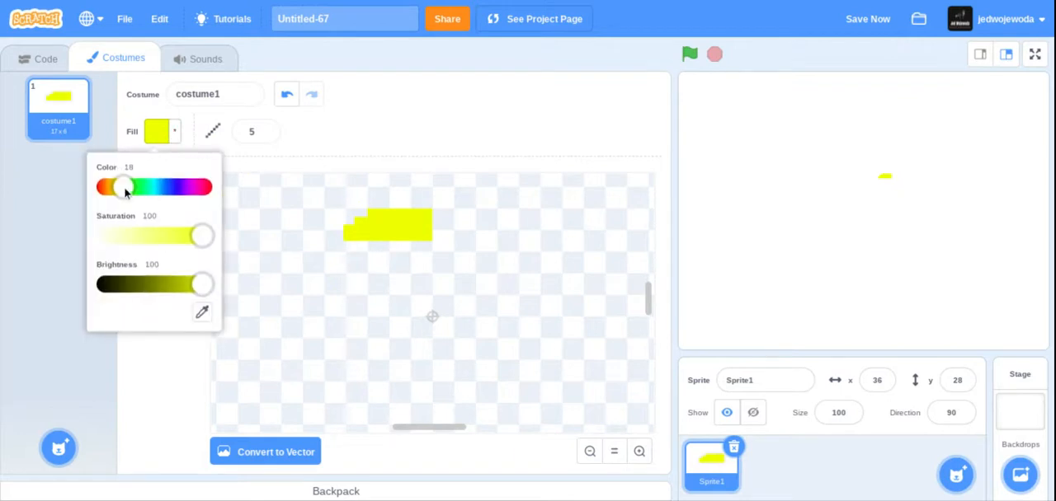
left_click_drag(126, 191, 115, 189)
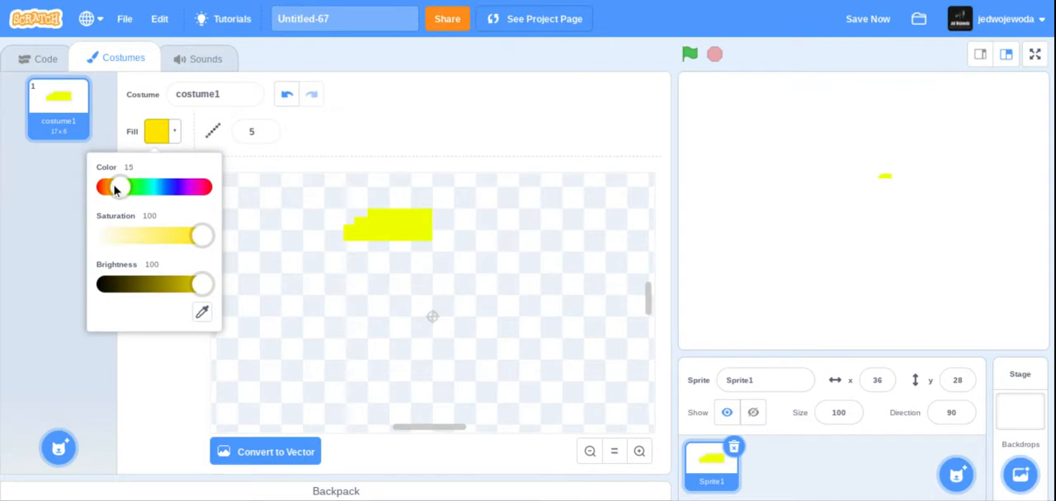
left_click_drag(208, 244, 136, 237)
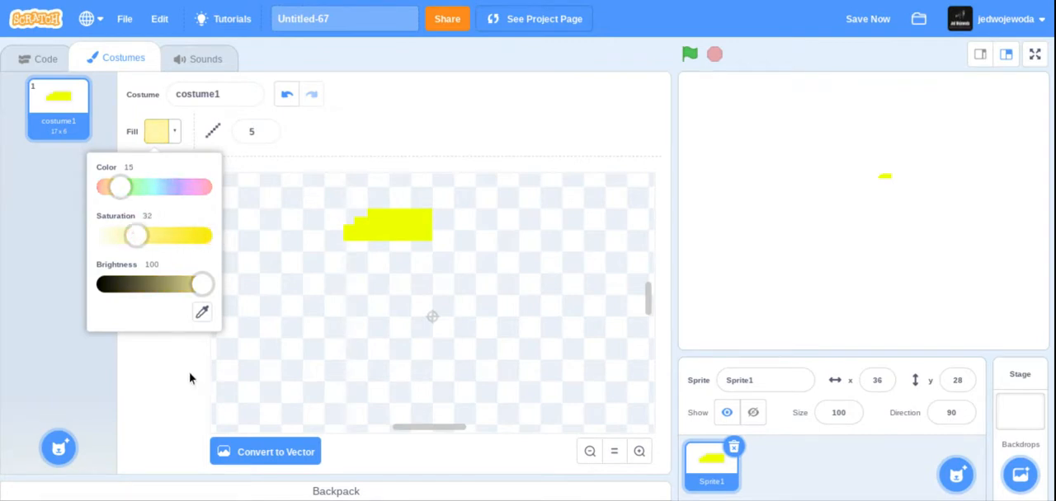
left_click(189, 384)
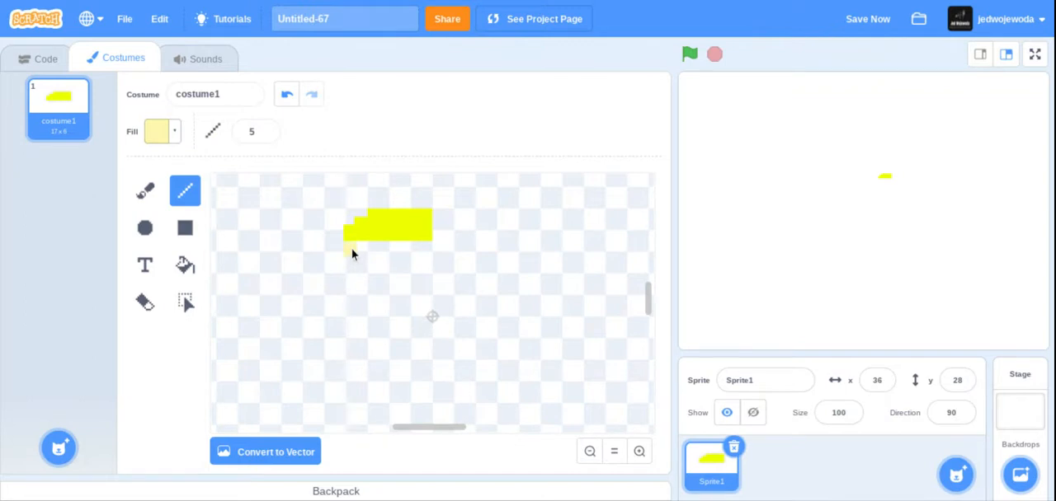
left_click_drag(420, 248, 352, 264)
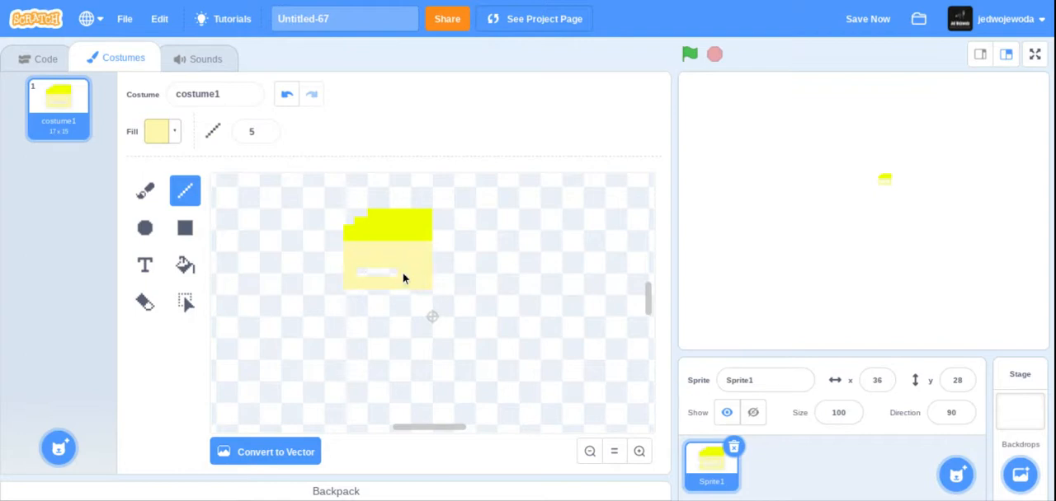
left_click_drag(378, 269, 360, 275)
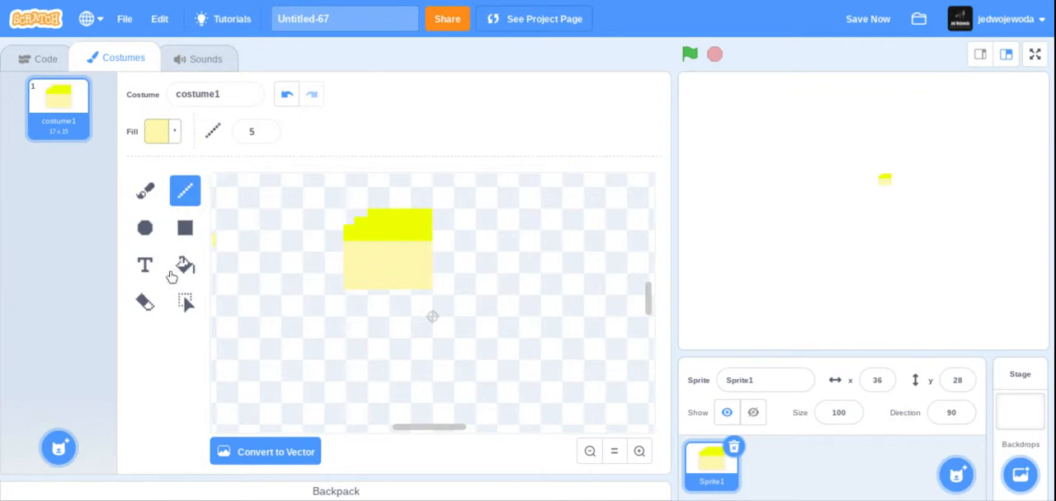
- Trim a thin strip off the lower edge of the face with the Eraser at size 5
left_click(148, 305)
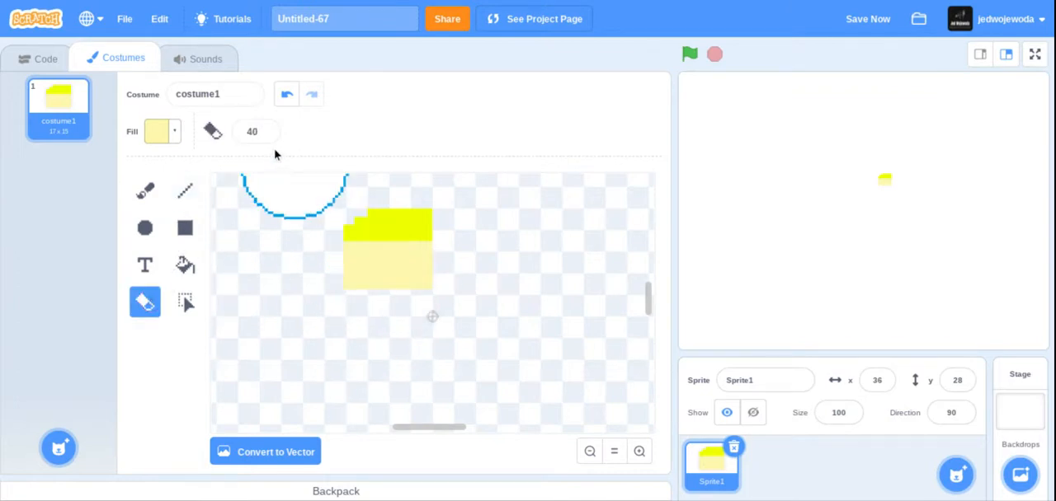
left_click_drag(268, 135, 268, 139)
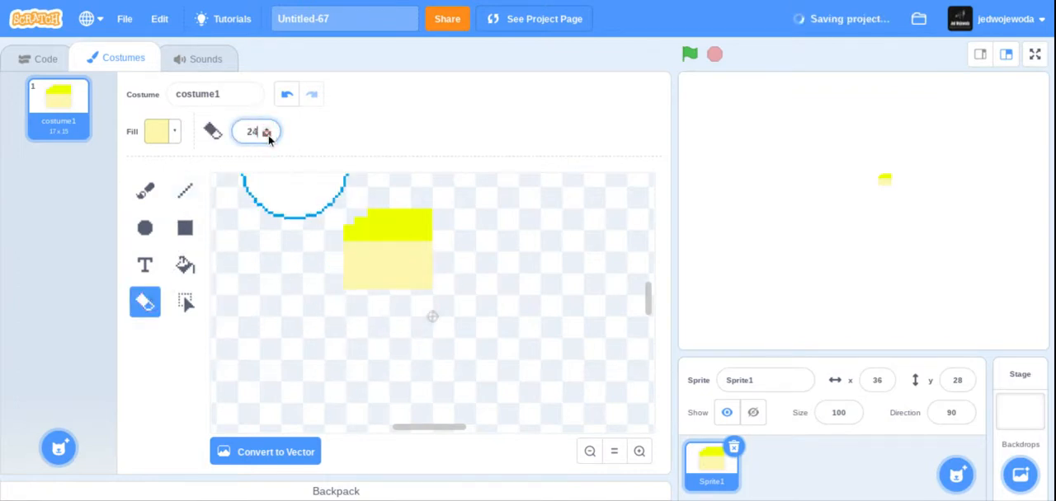
left_click(268, 130)
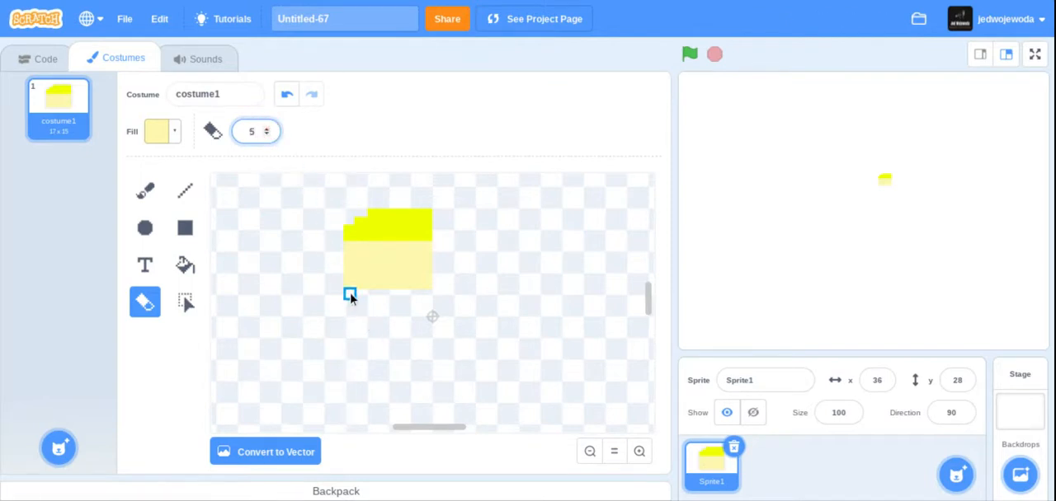
left_click(350, 297)
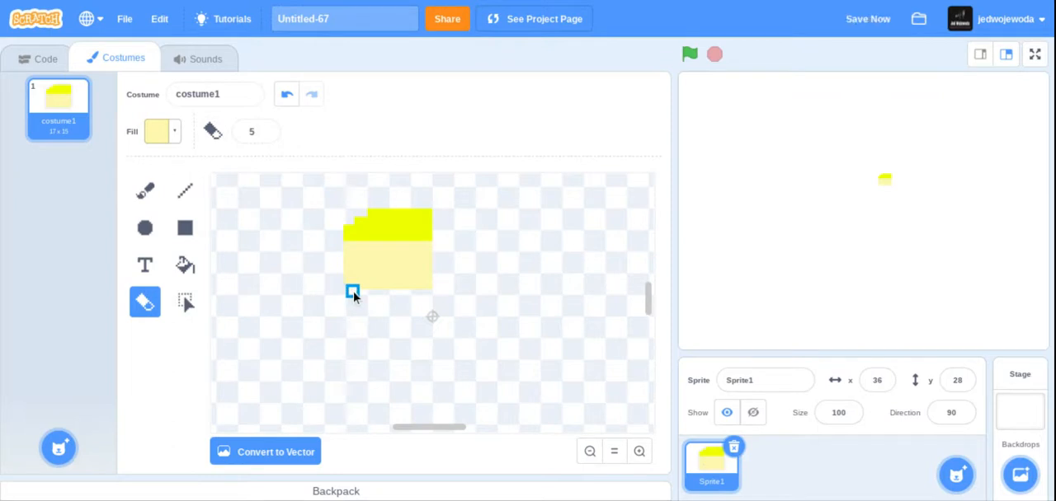
left_click(357, 292)
left_click_drag(397, 292, 432, 292)
left_click(372, 292)
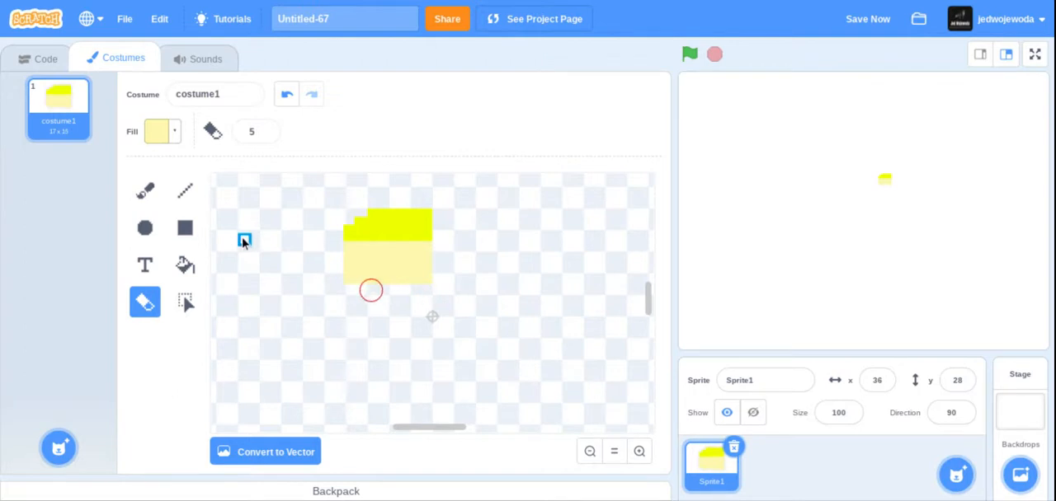
- Switch to the Brush and set the fill to blue with color 68 and saturation 100
left_click(147, 194)
left_click(173, 131)
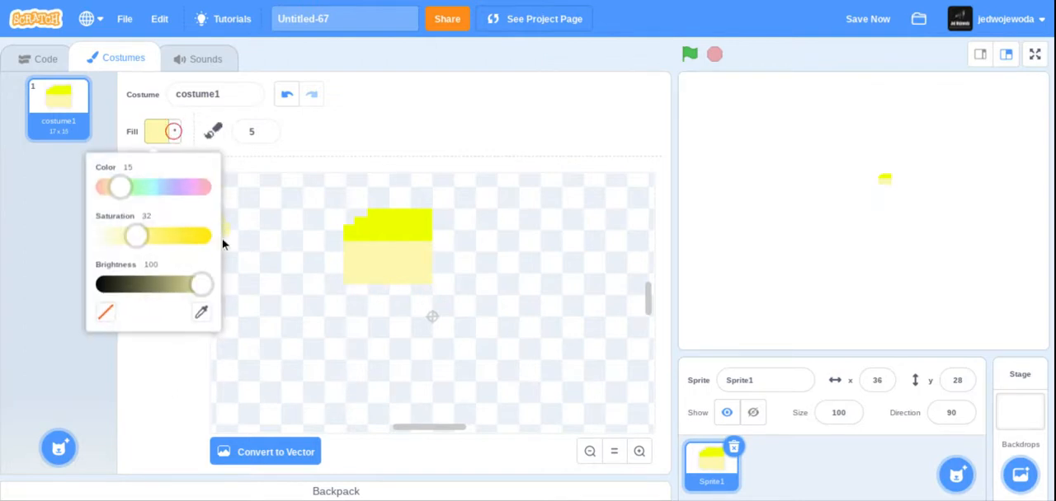
left_click_drag(121, 188, 172, 181)
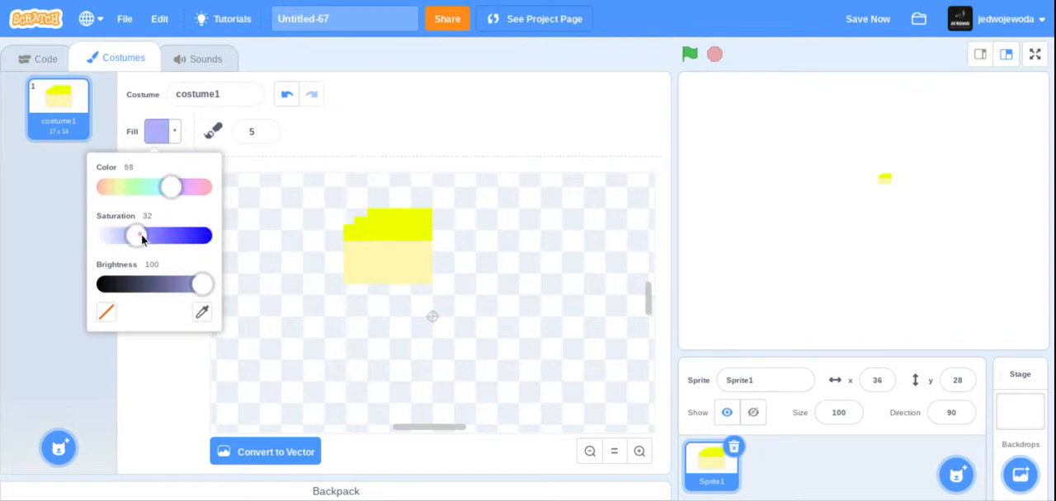
left_click_drag(136, 237, 215, 241)
left_click(202, 238)
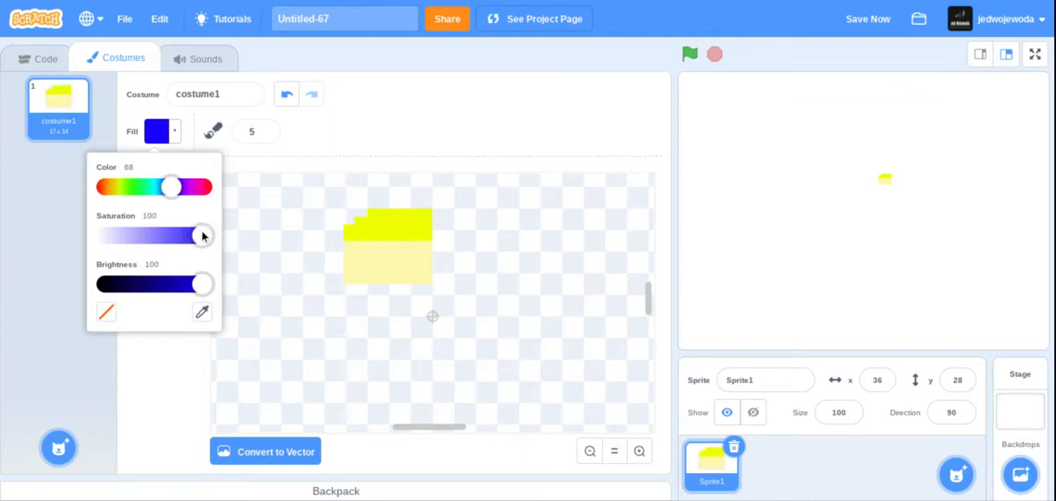
left_click(154, 365)
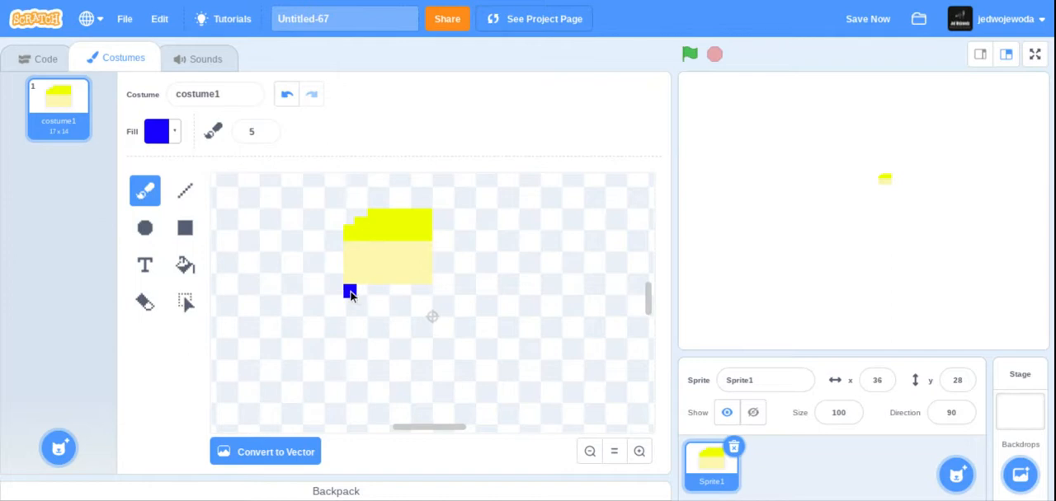
- Draw a solid blue body block directly below the face at the same width, outlining it with straight lines and filling the inside
mouse_move(349, 295)
left_mouse_down()
mouse_move(353, 344)
mouse_move(353, 313)
left_mouse_up()
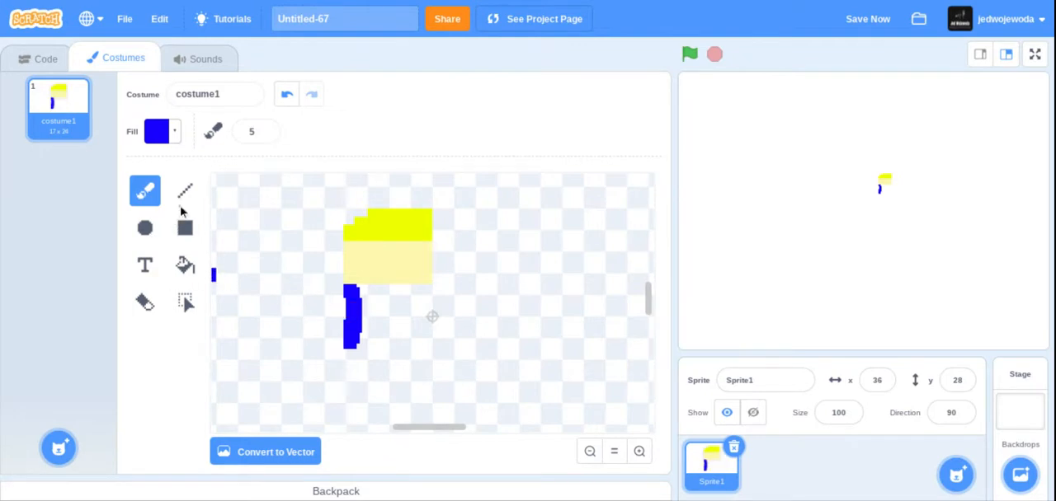
left_click(185, 191)
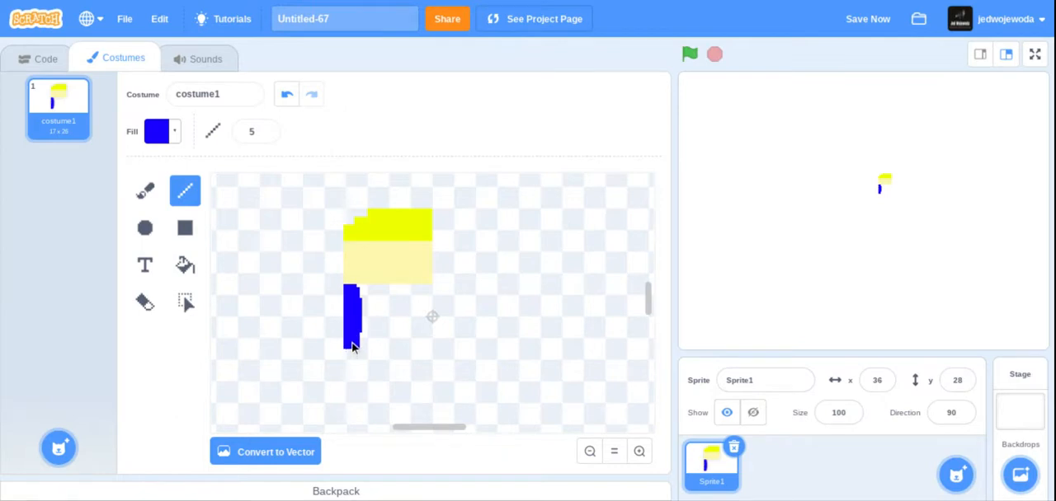
mouse_move(351, 348)
left_mouse_down()
mouse_move(424, 349)
mouse_move(424, 295)
left_mouse_up()
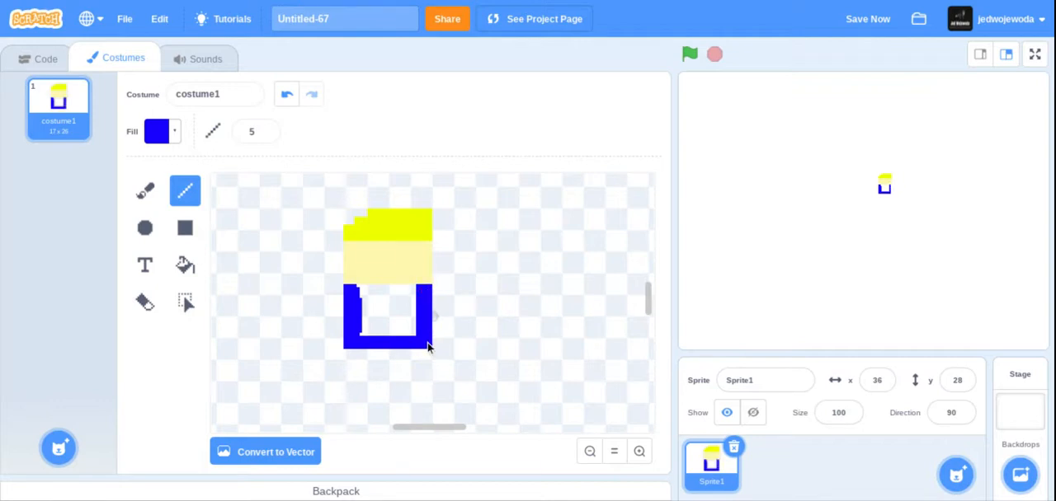
mouse_move(427, 342)
left_mouse_down()
mouse_move(365, 306)
mouse_move(411, 289)
mouse_move(415, 320)
mouse_move(375, 318)
mouse_move(384, 304)
mouse_move(397, 318)
mouse_move(377, 311)
left_mouse_up()
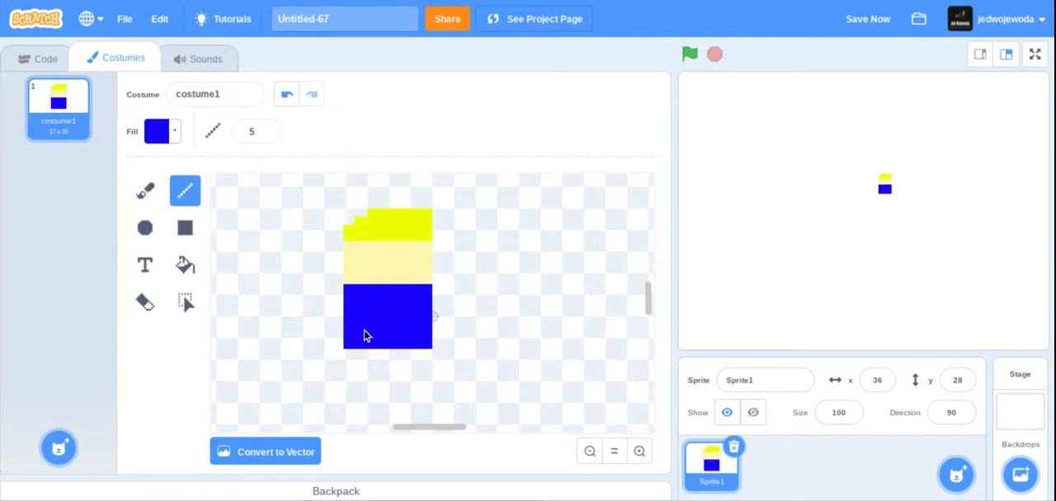
- Set the Brush fill to red with color 0 and draw a solid leg directly below the left end of the blue body
left_click(146, 190)
left_click(176, 135)
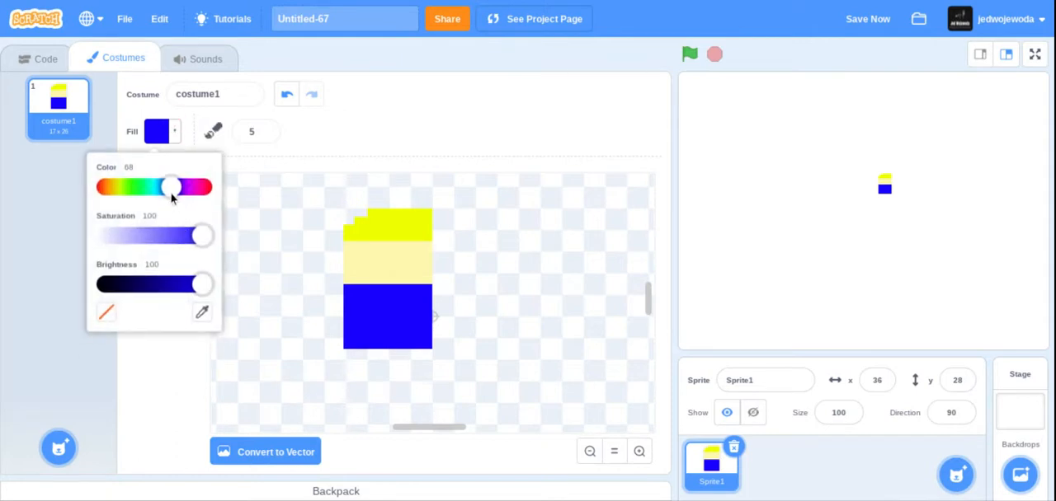
left_click_drag(171, 193, 11, 200)
left_click(166, 349)
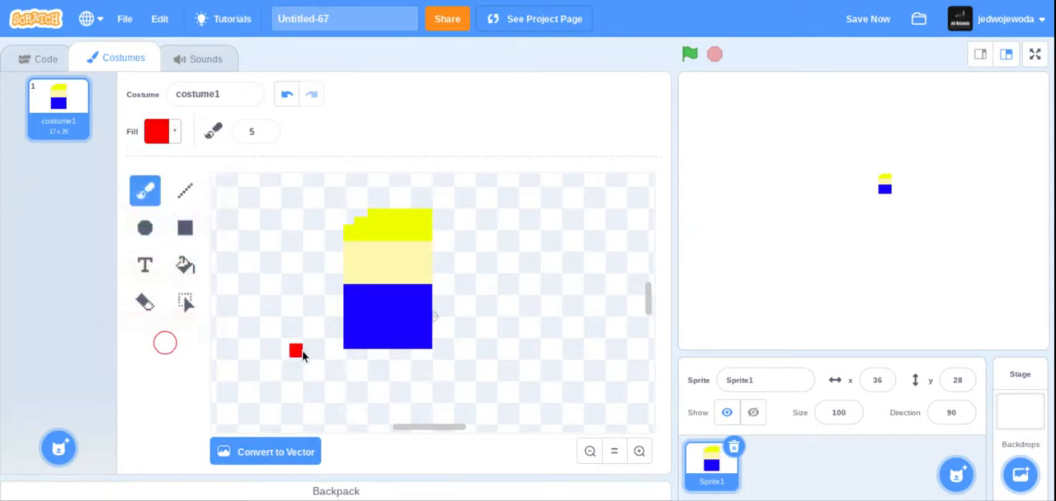
left_click(350, 355)
left_click_drag(350, 361, 350, 387)
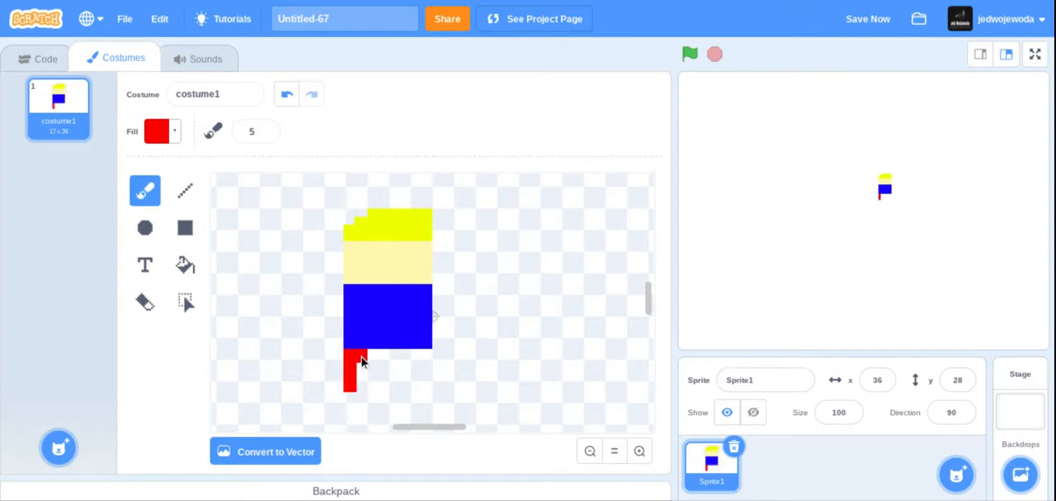
left_click_drag(361, 361, 361, 389)
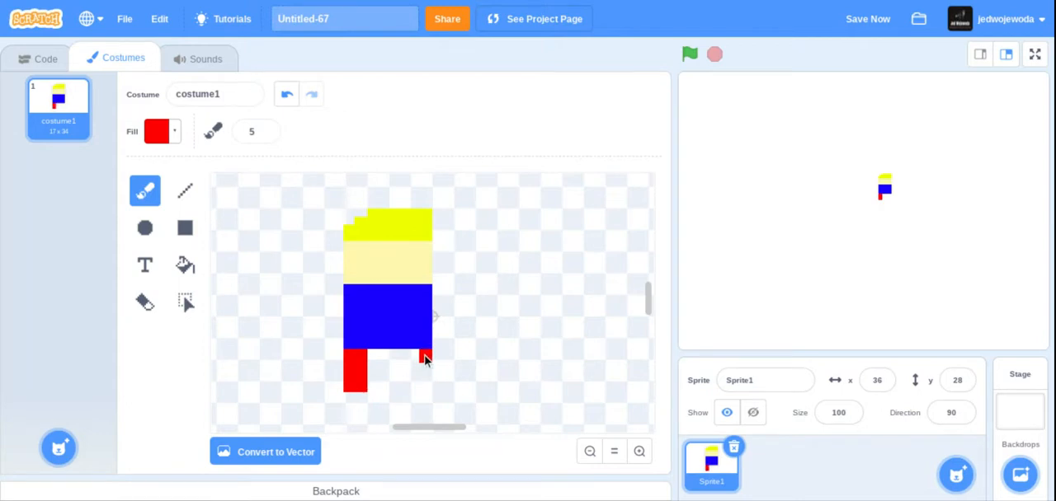
- Draw a matching red leg below the right end of the body with the Line tool and slightly widen the left leg
left_click_drag(424, 356, 425, 395)
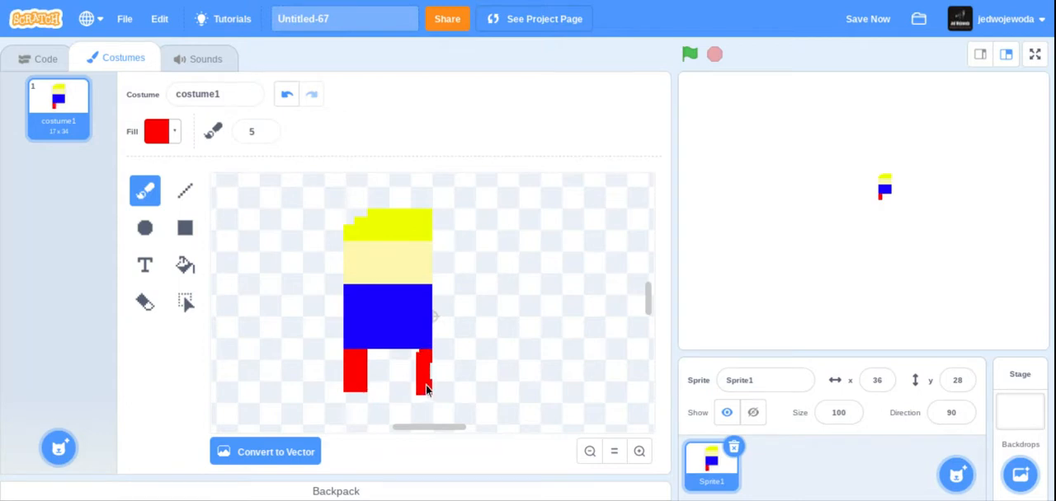
left_click(286, 93)
left_click(187, 193)
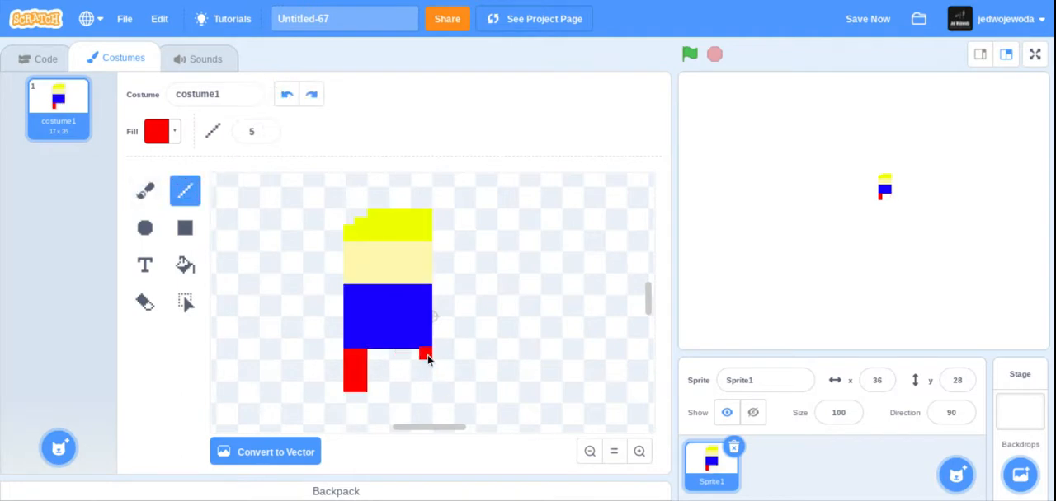
mouse_move(427, 356)
left_mouse_down()
mouse_move(424, 391)
mouse_move(415, 394)
left_mouse_up()
left_click(287, 94)
left_click_drag(412, 363, 414, 382)
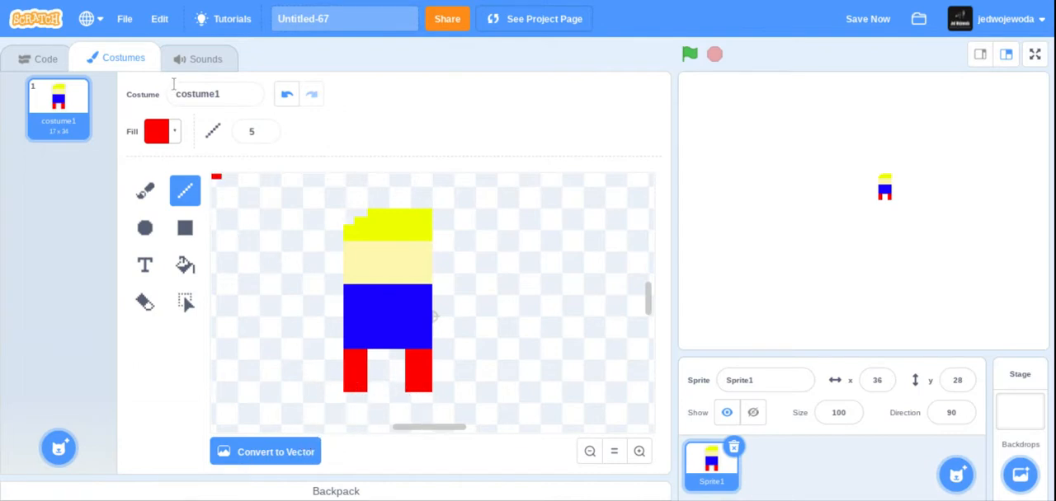
left_click(287, 95)
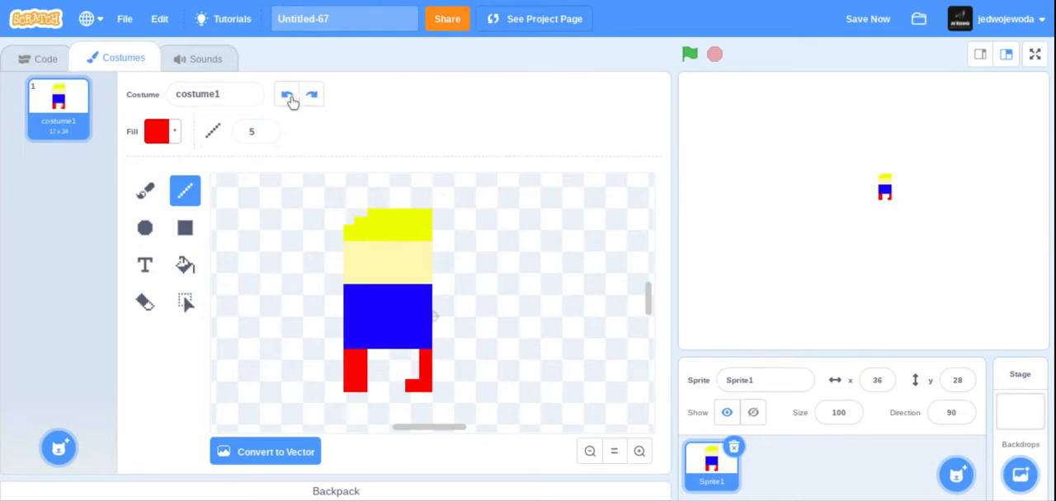
left_click(287, 95)
left_click_drag(412, 389, 411, 356)
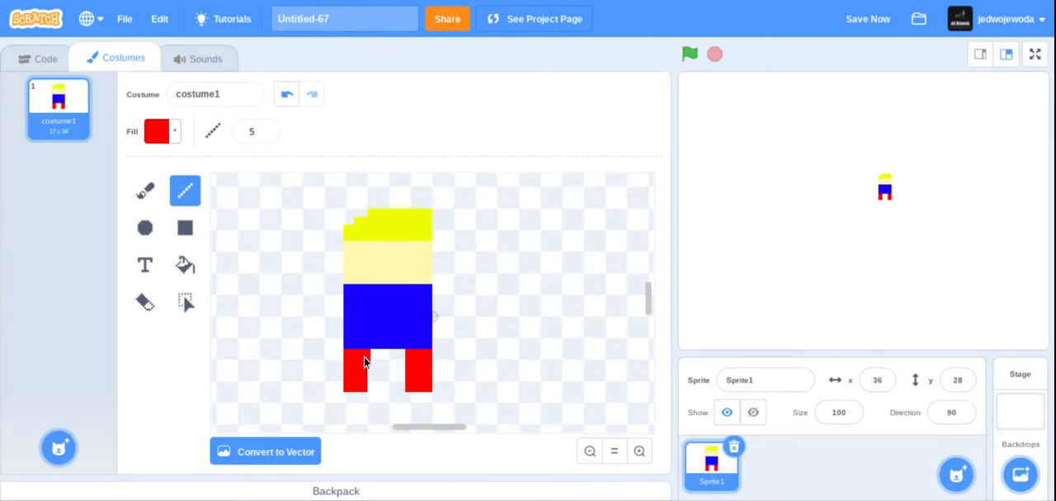
left_click_drag(364, 361, 364, 388)
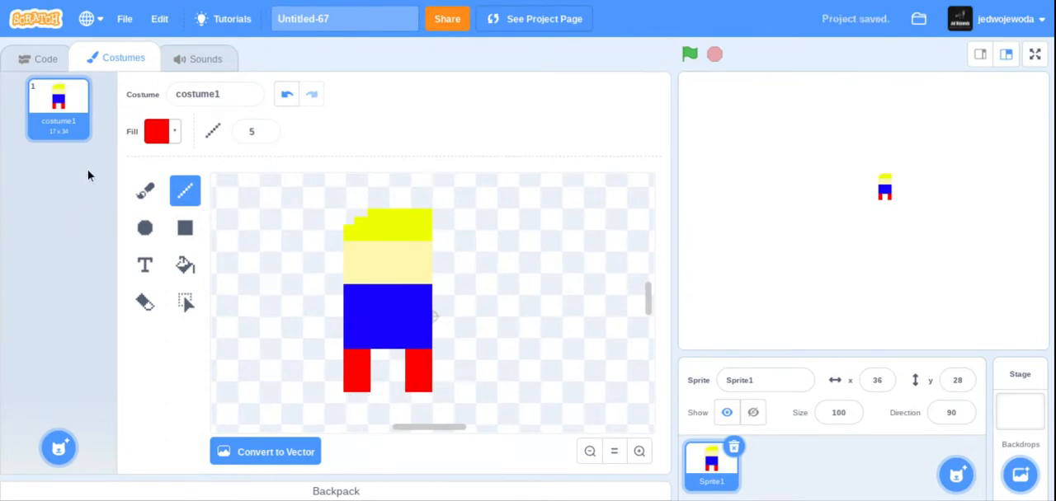
- Set the fill to brown with color 10, saturation 100 and brightness 60
left_click(170, 136)
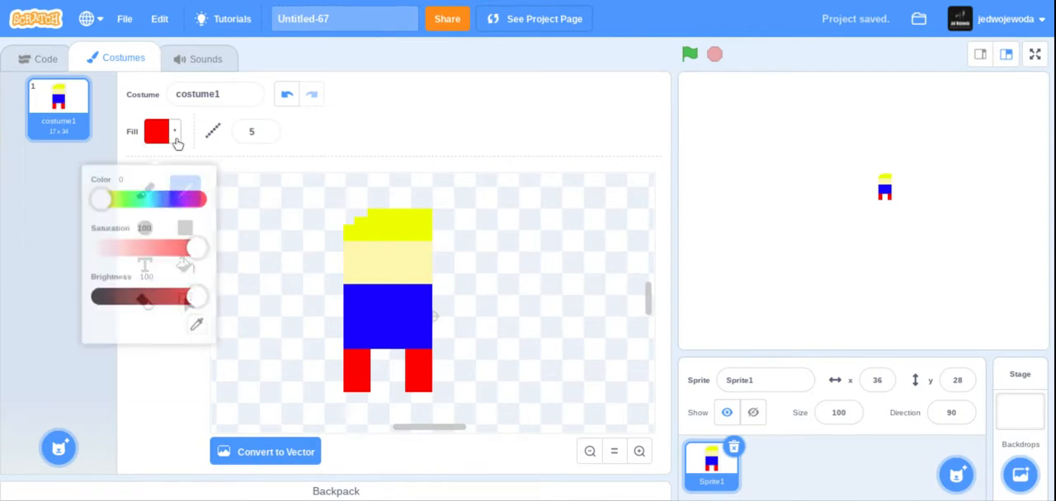
left_click(111, 187)
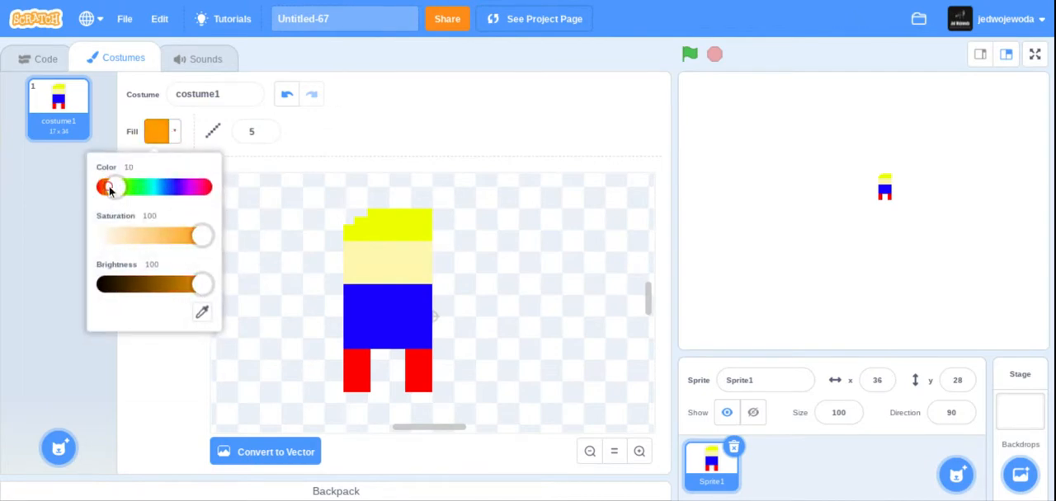
left_click_drag(197, 286, 187, 286)
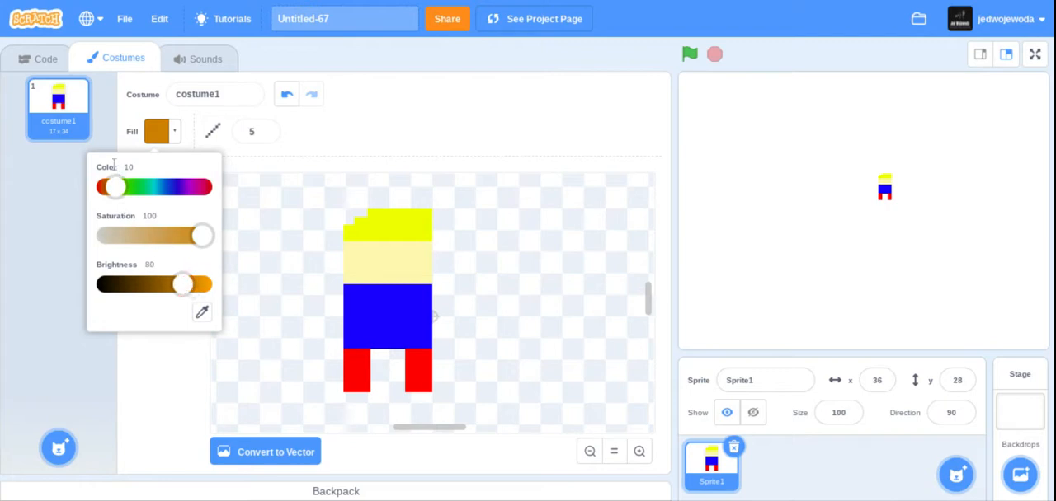
left_click(157, 372)
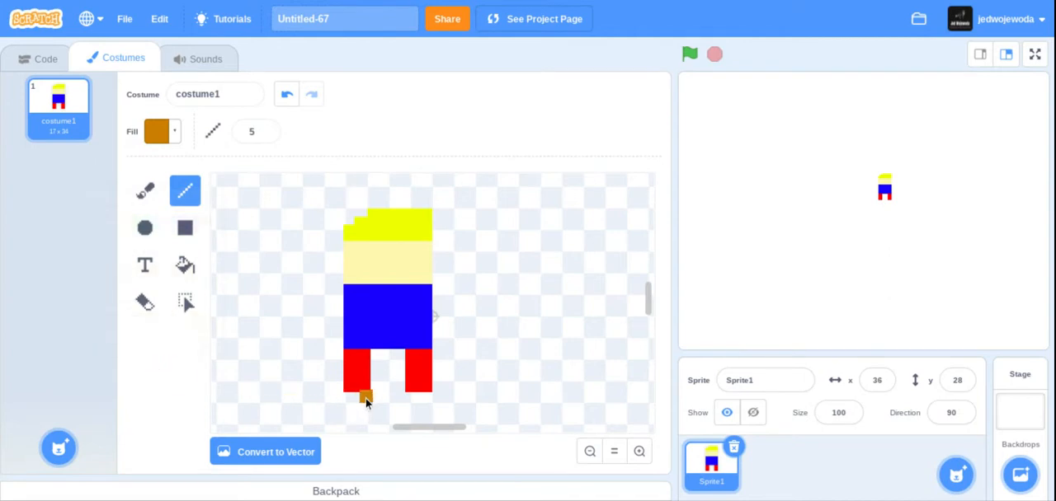
left_click(176, 131)
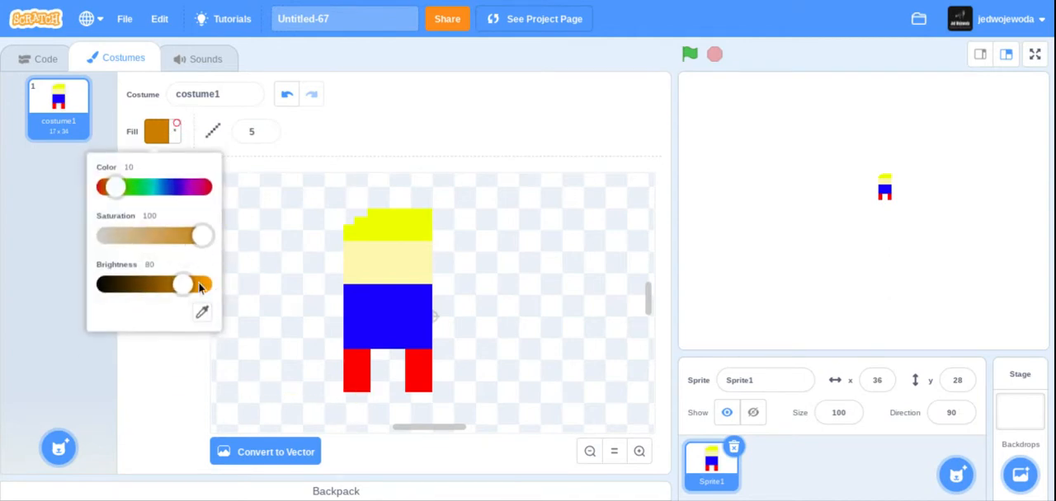
left_click_drag(192, 285, 179, 285)
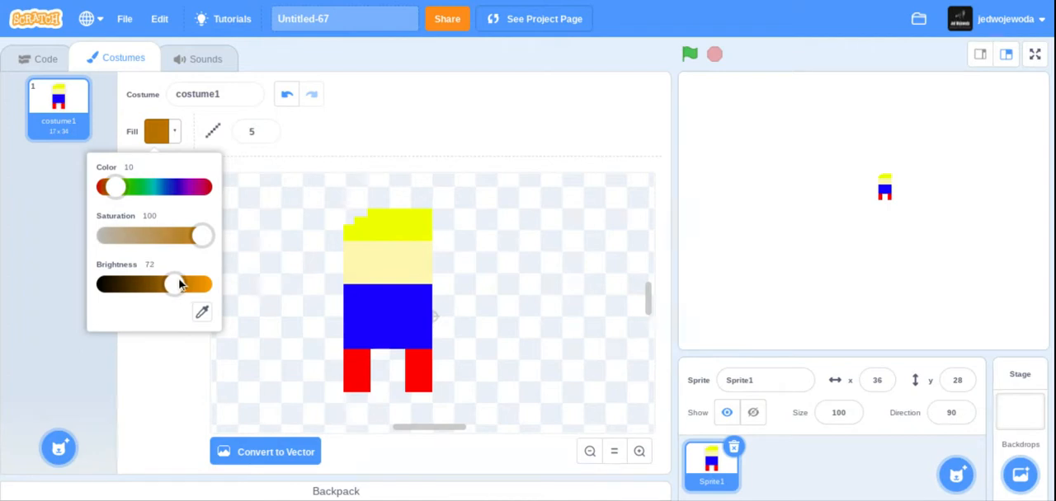
left_click(176, 349)
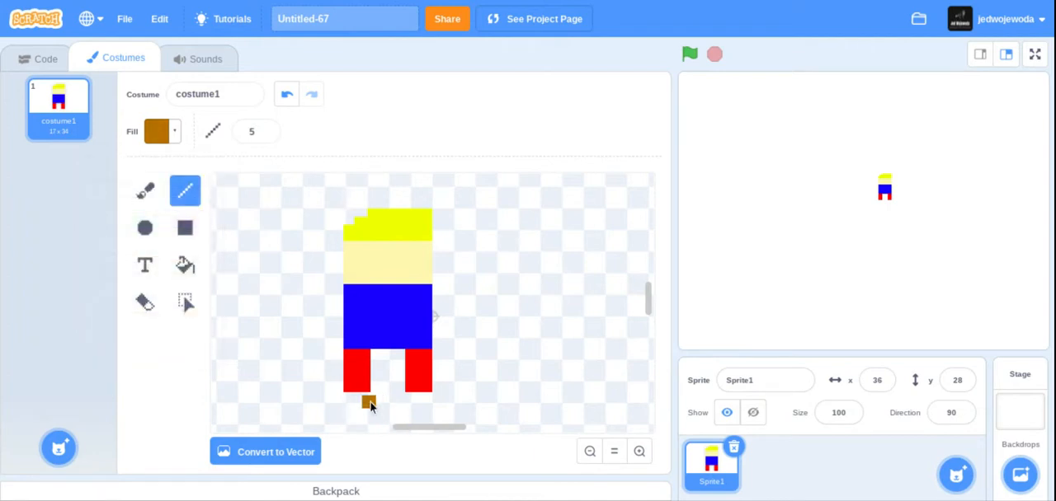
left_click(174, 134)
left_click_drag(176, 282, 165, 276)
left_click(205, 385)
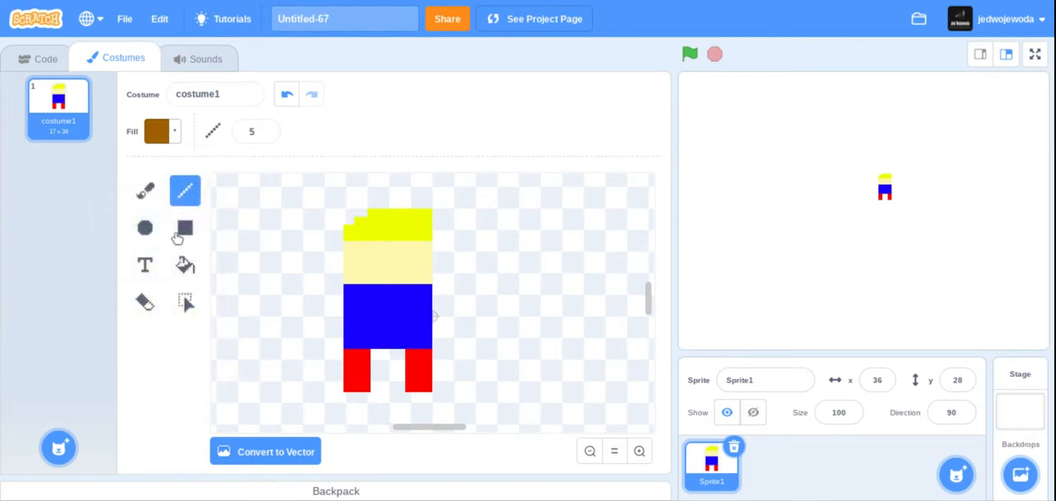
left_click(146, 193)
left_click(174, 196)
left_click(146, 190)
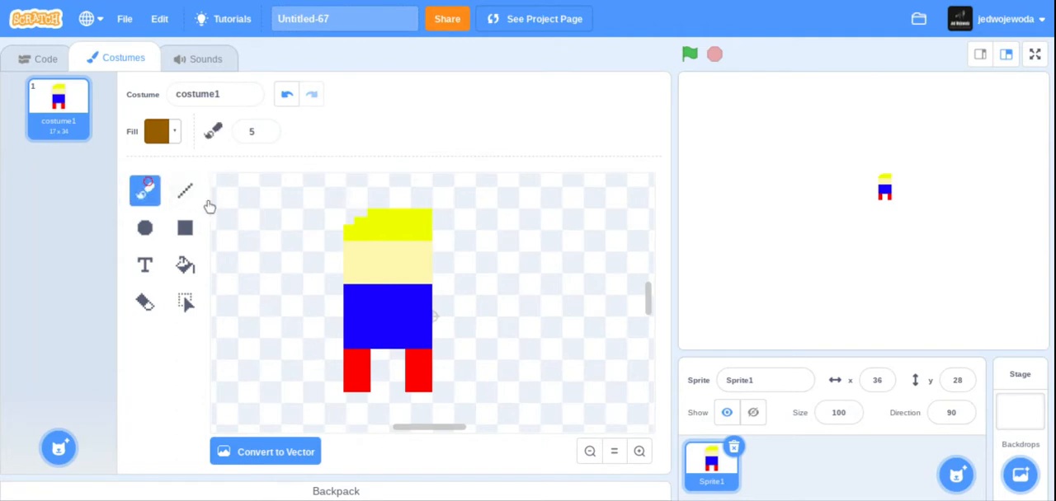
mouse_move(221, 198)
left_mouse_down()
mouse_move(273, 266)
mouse_move(286, 334)
mouse_move(262, 315)
left_mouse_up()
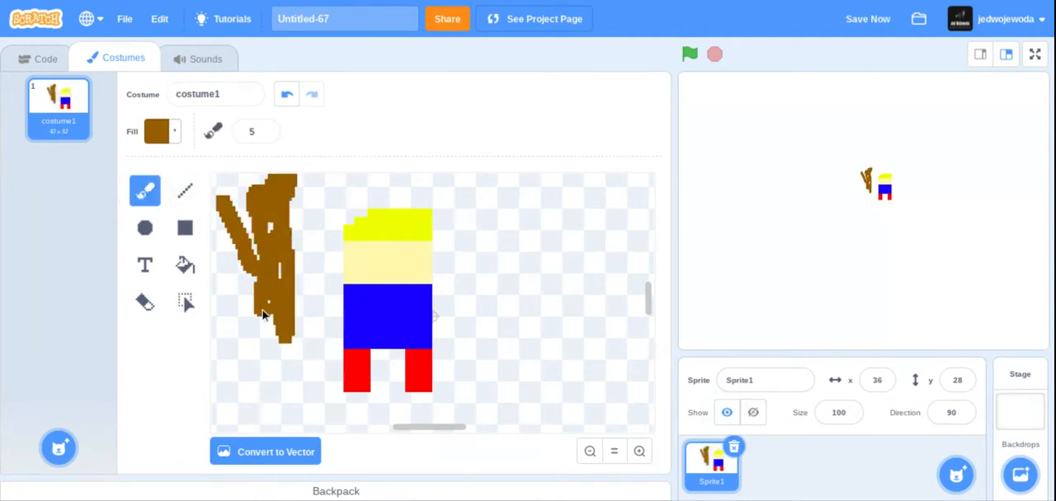
left_click(286, 94)
- Draw a brown shoe under each red leg with the Line tool, extending both shoes outward beyond the legs
left_click(184, 190)
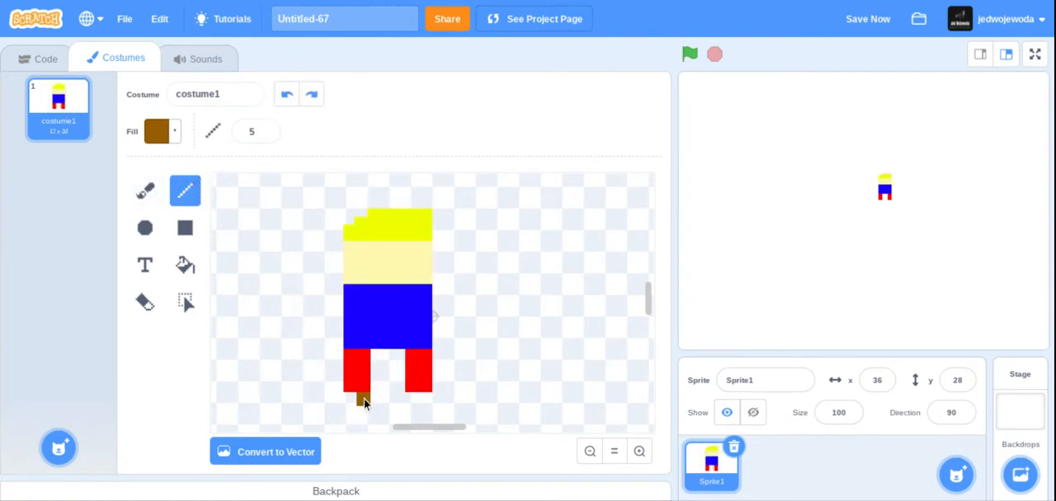
mouse_move(362, 400)
left_mouse_down()
mouse_move(333, 402)
mouse_move(367, 412)
left_mouse_up()
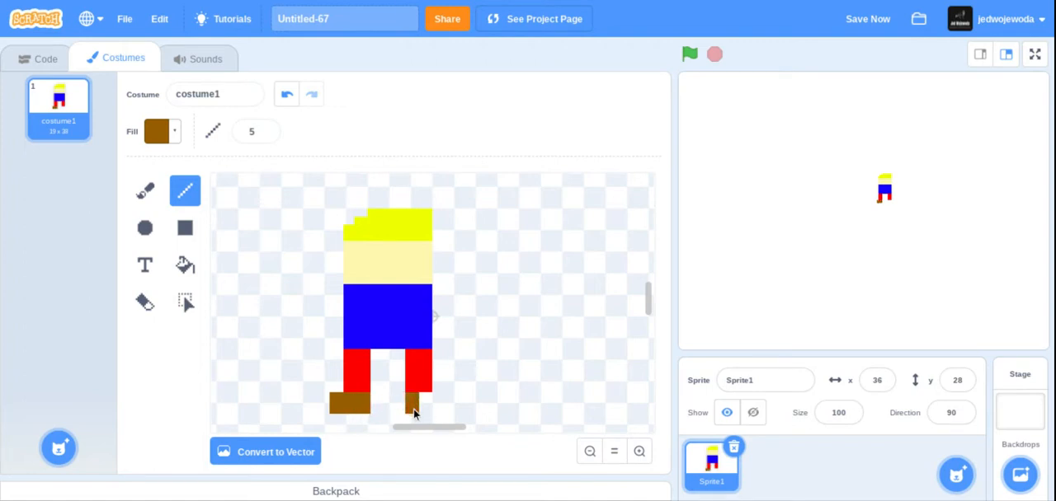
left_click_drag(414, 409, 432, 407)
left_click(426, 400)
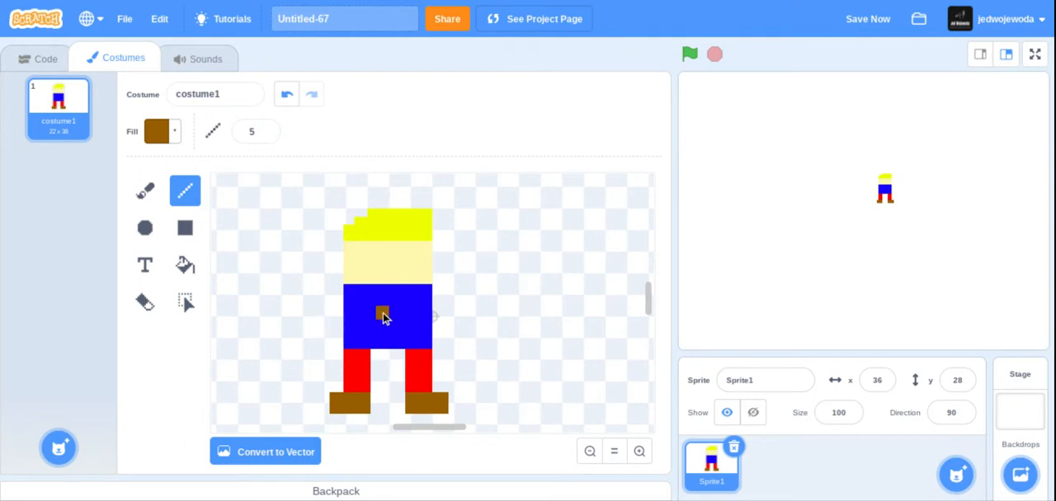
- Undo the last strokes of the right shoe and redraw it extending inward, pointing the same way as the left shoe
left_click(287, 96)
left_click(288, 95)
left_click(288, 96)
left_click(288, 96)
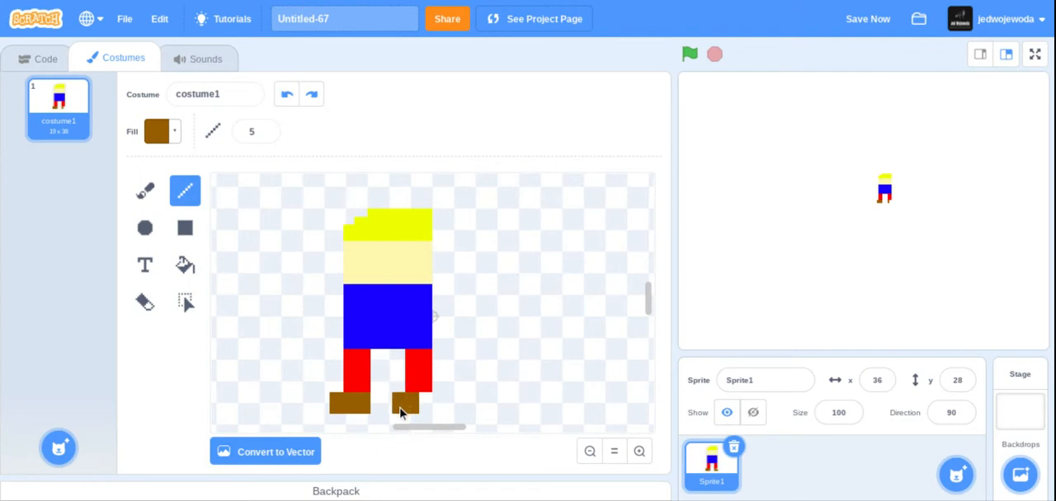
left_click_drag(400, 404, 422, 403)
left_click(151, 195)
left_click(187, 207)
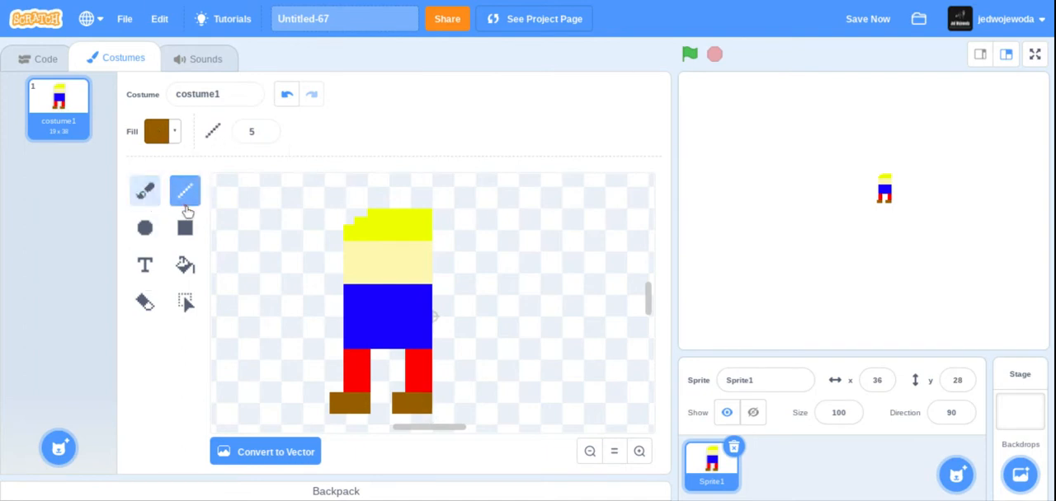
- Sample the pale yellow of the face as the fill and draw a short vertical arm on each side of the body
left_click(175, 139)
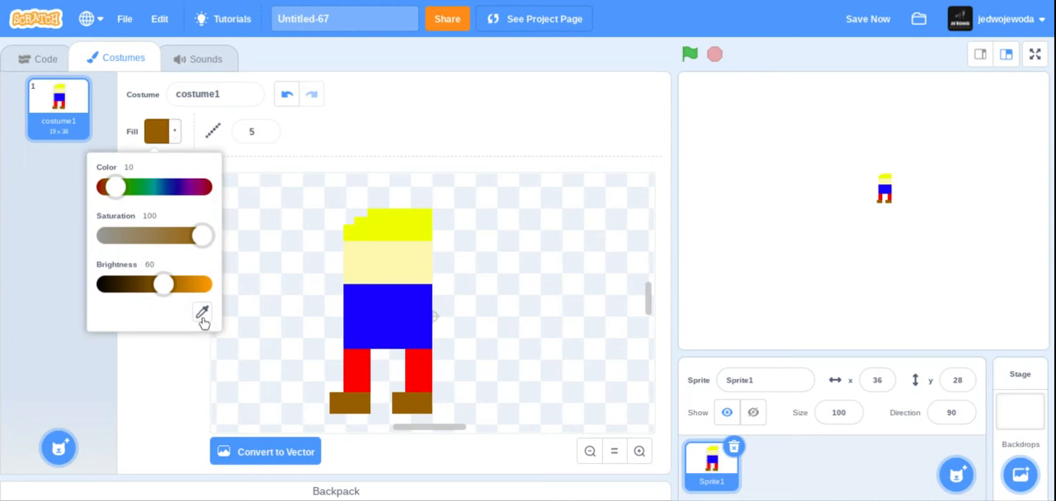
left_click(202, 312)
left_click(395, 267)
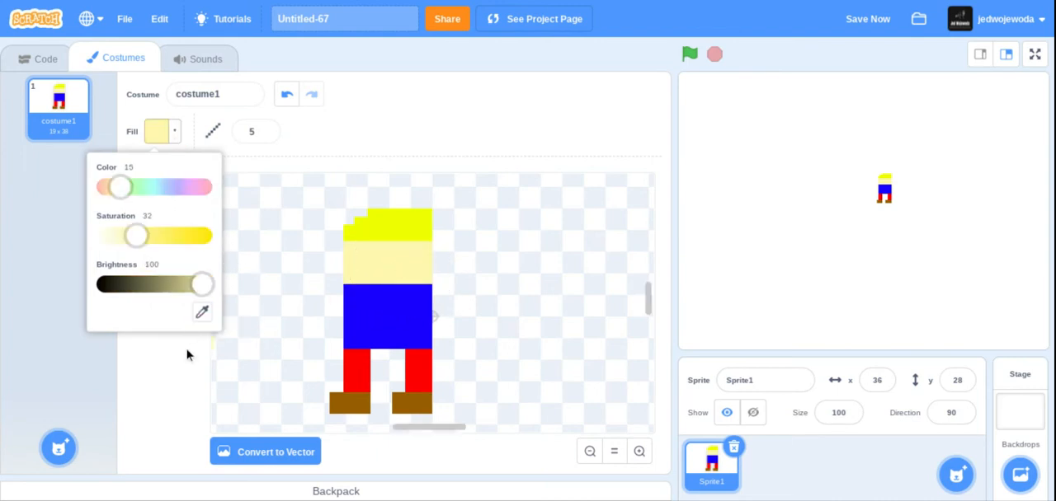
left_click(186, 355)
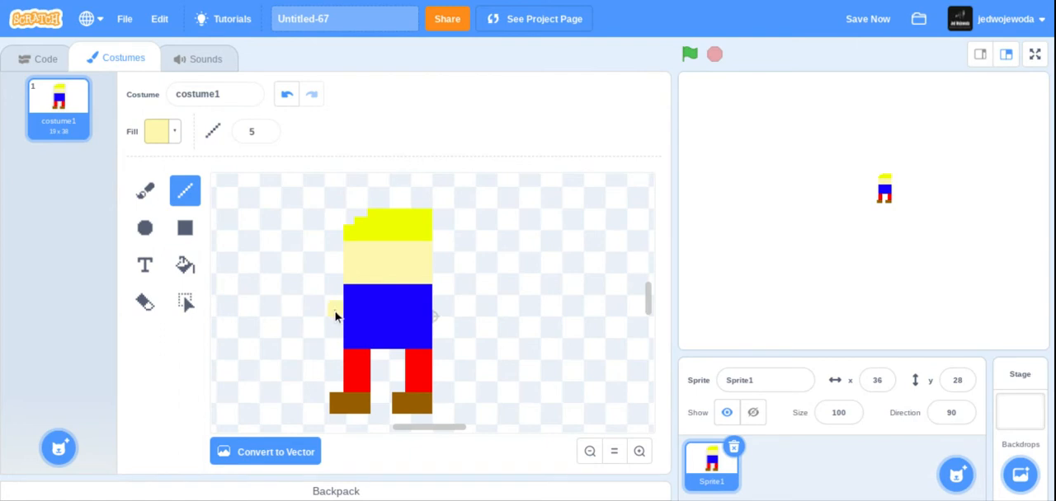
left_click(335, 315)
left_click_drag(339, 307, 335, 336)
left_click_drag(439, 304, 441, 334)
left_click(440, 330)
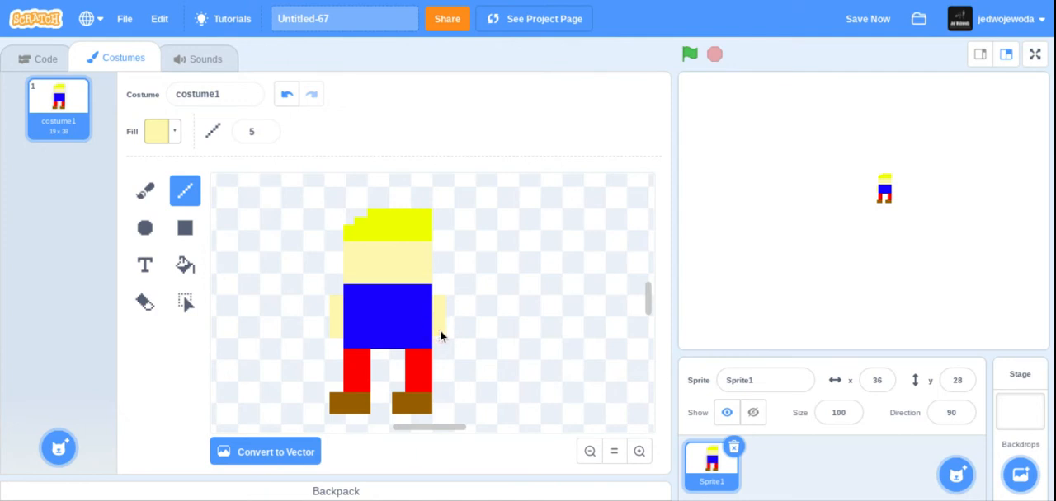
- Set the fill to black with brightness 0 and add two square eyes to the face
left_click(155, 133)
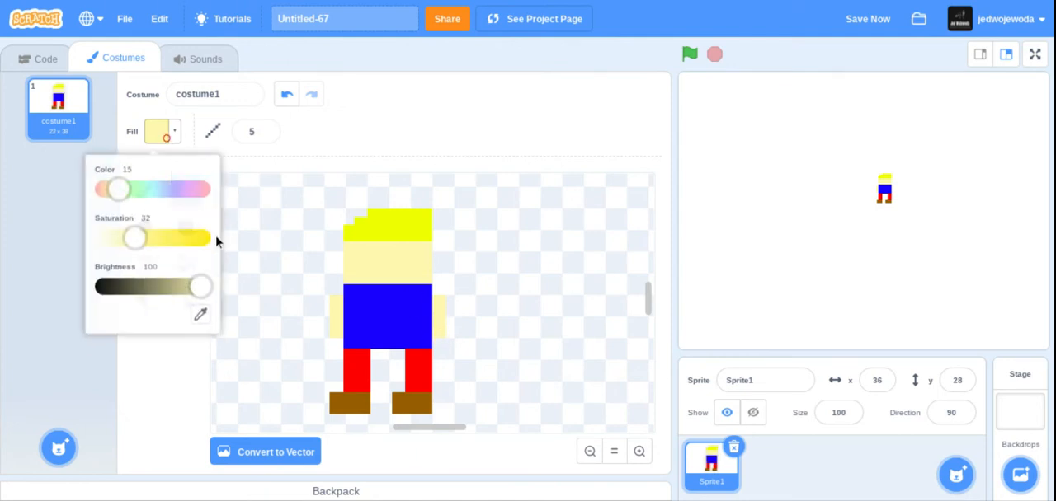
left_click_drag(211, 298, 99, 289)
left_click(75, 278)
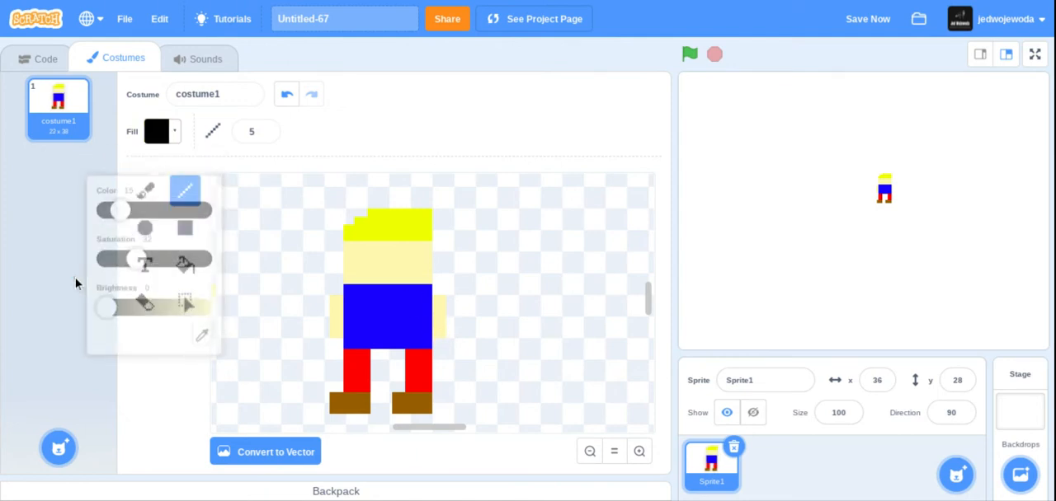
left_click(268, 272)
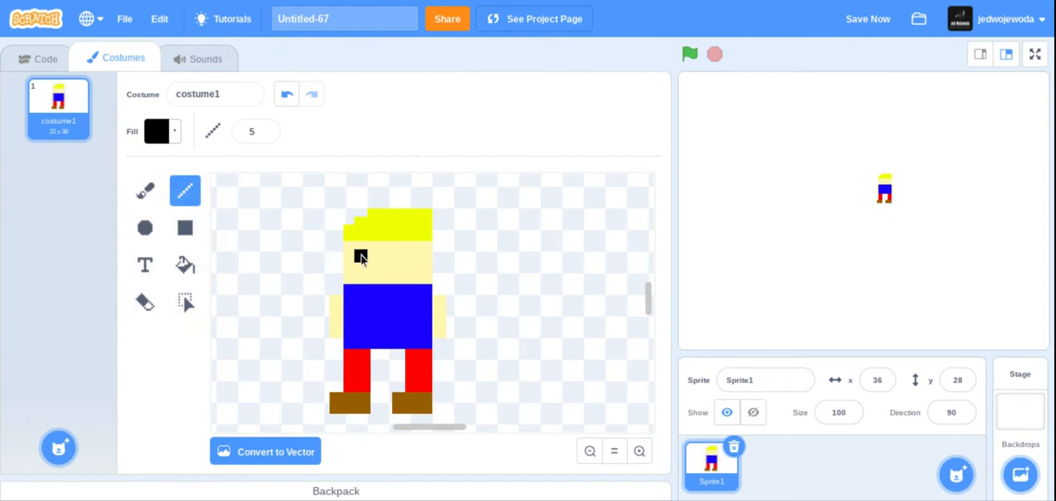
left_click(361, 256)
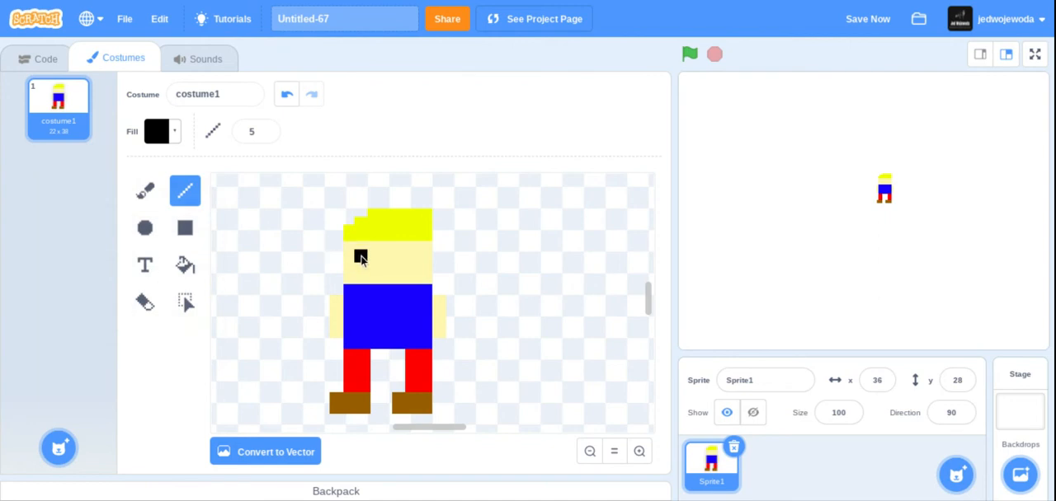
left_click(404, 258)
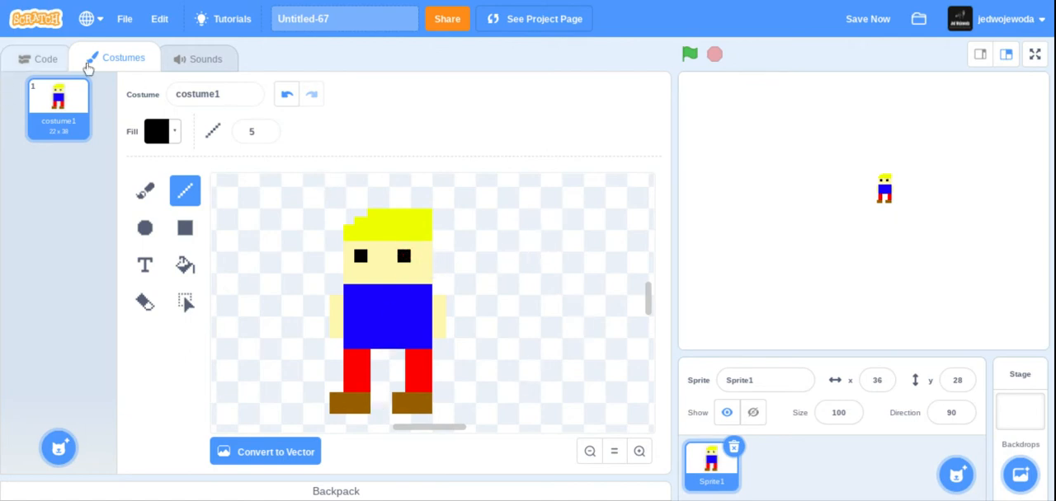
- Convert the stage backdrop to bitmap and fill it entirely with a medium gray, using saturation 0 and reduced brightness
left_click(1010, 422)
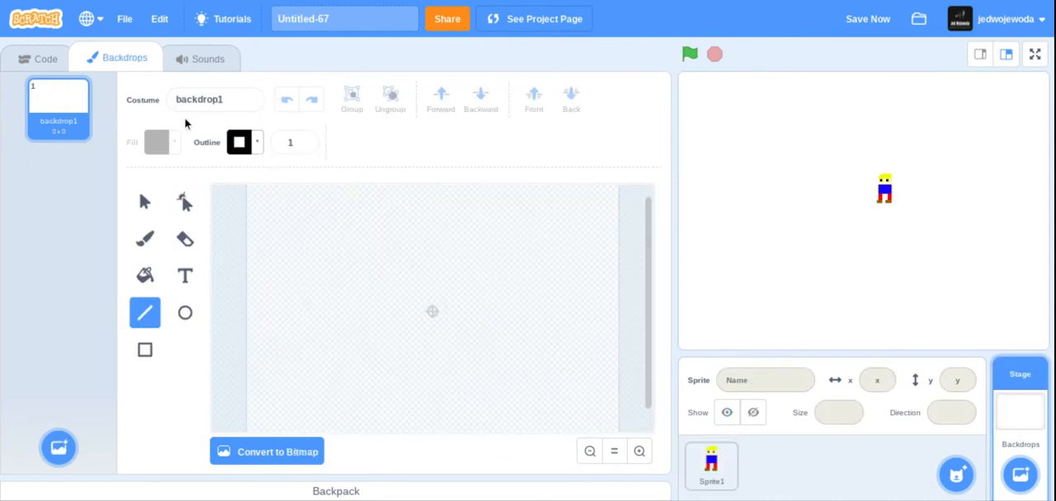
left_click(147, 277)
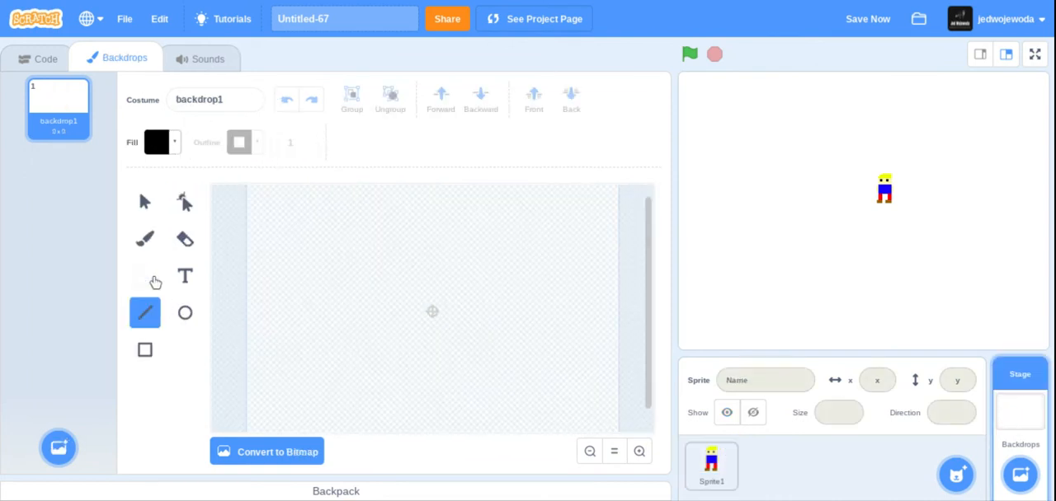
left_click(175, 145)
left_click_drag(116, 324, 236, 332)
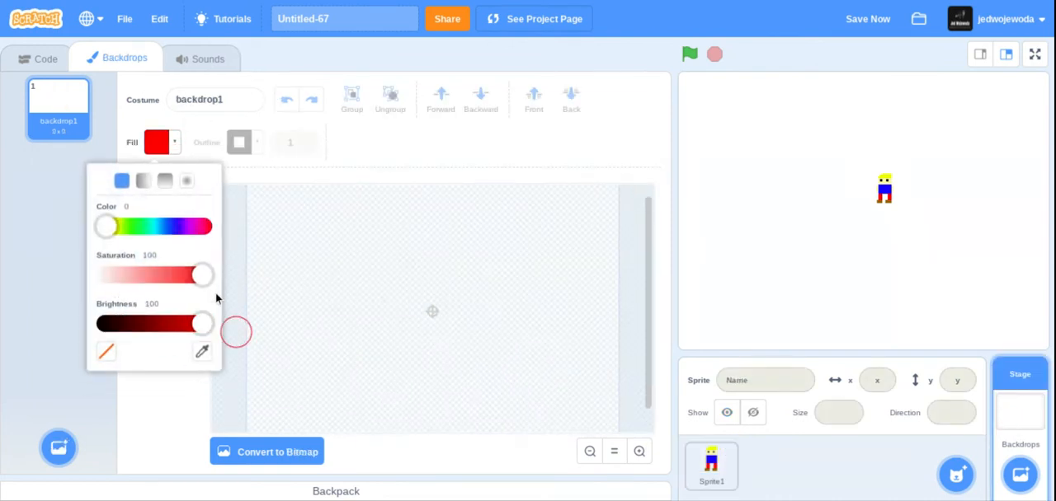
left_click_drag(205, 275, 24, 282)
left_click_drag(198, 327, 177, 323)
left_click(253, 453)
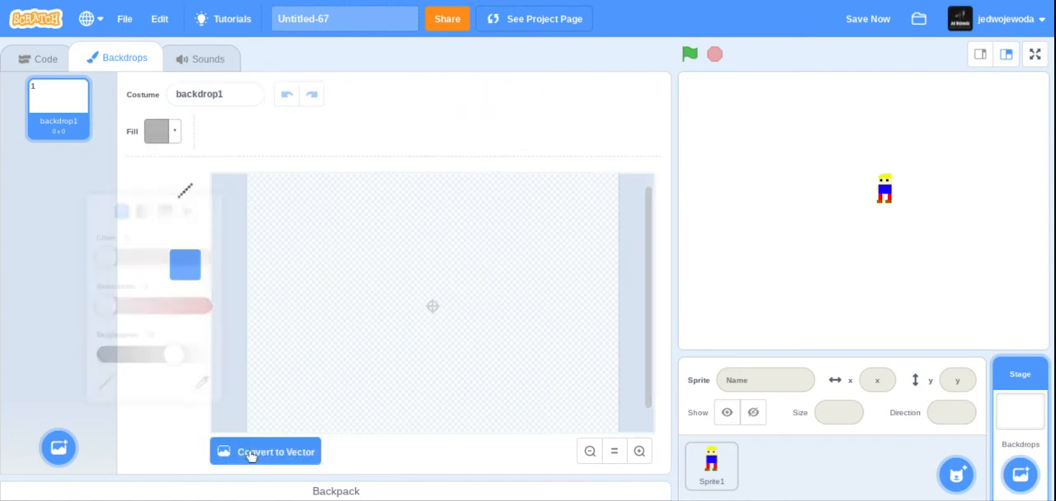
left_click(301, 303)
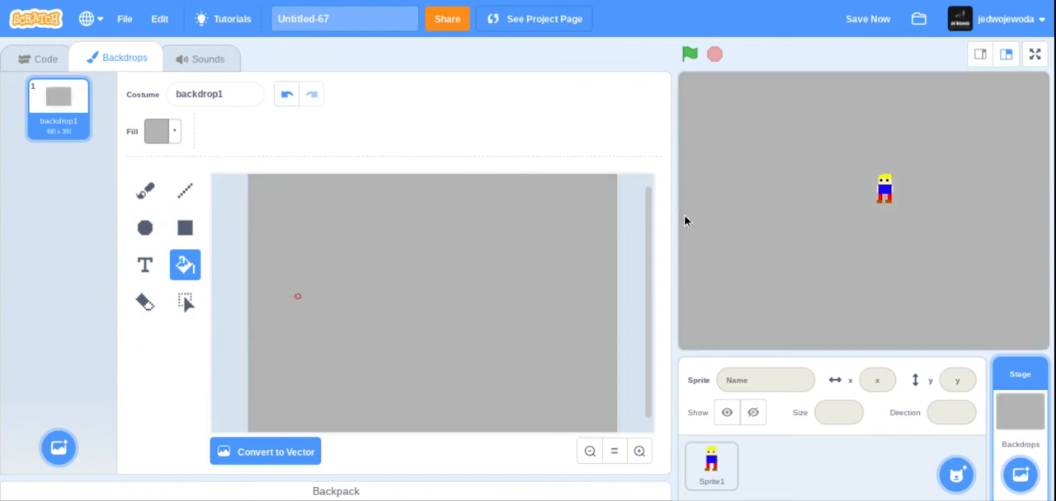
- Convert the character's costume to vector and scale the whole figure up proportionally to about 61 x 107
left_click(702, 454)
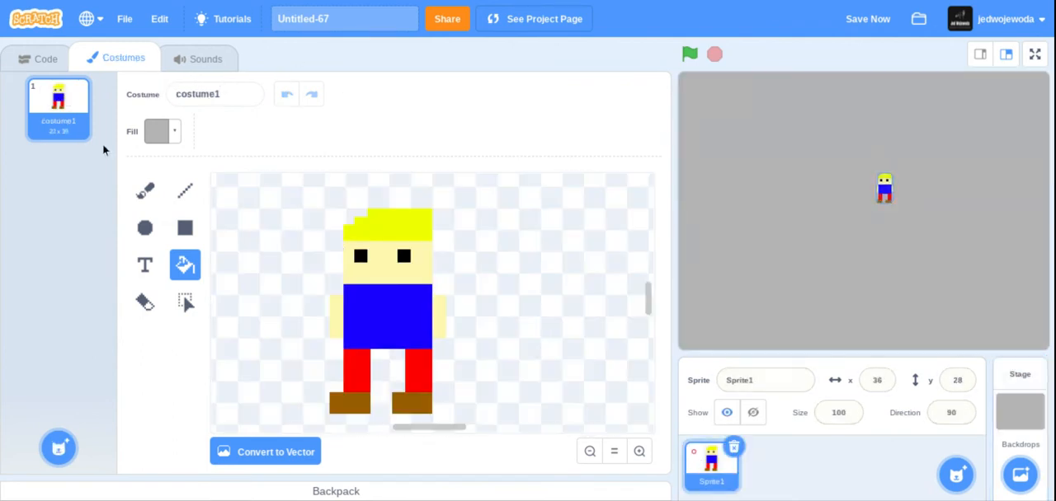
left_click(278, 459)
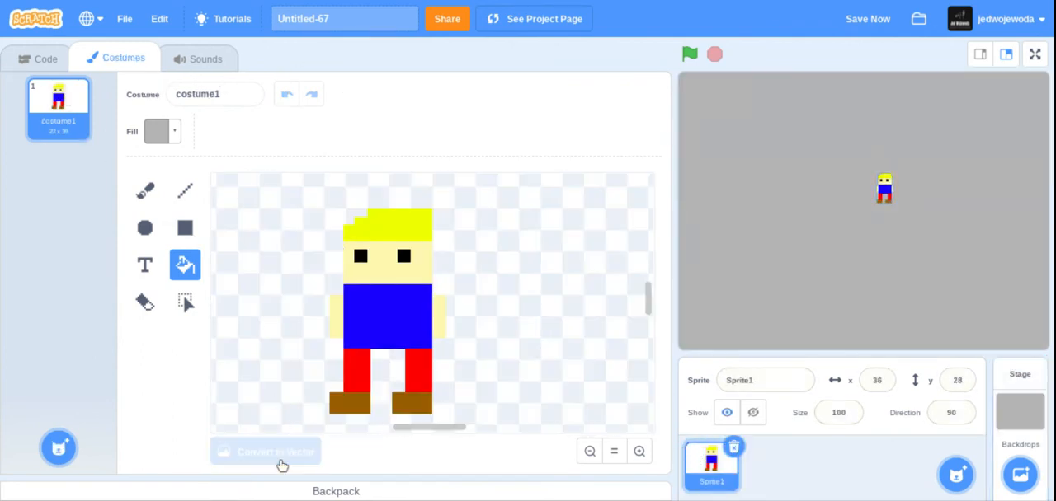
left_click(144, 202)
left_click(404, 256)
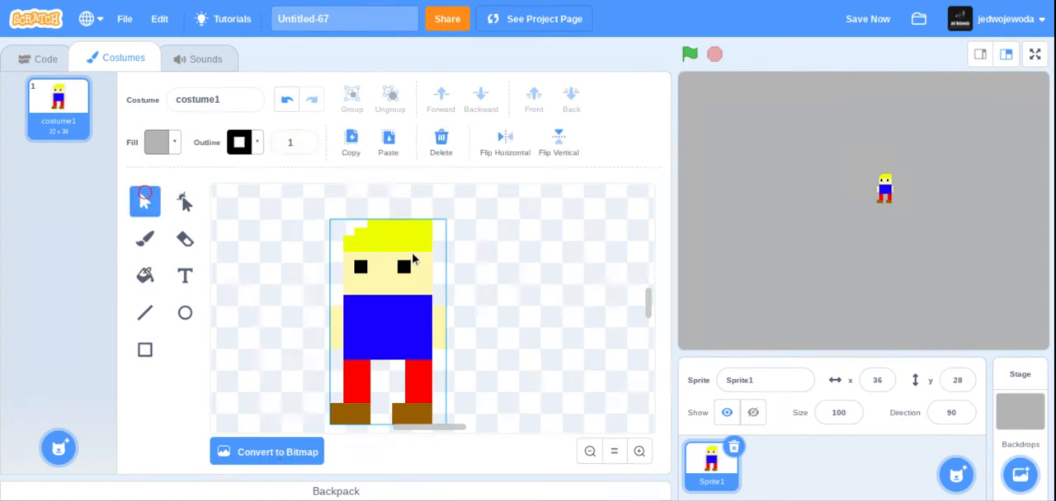
left_click(403, 252)
left_click_drag(446, 219, 654, 130)
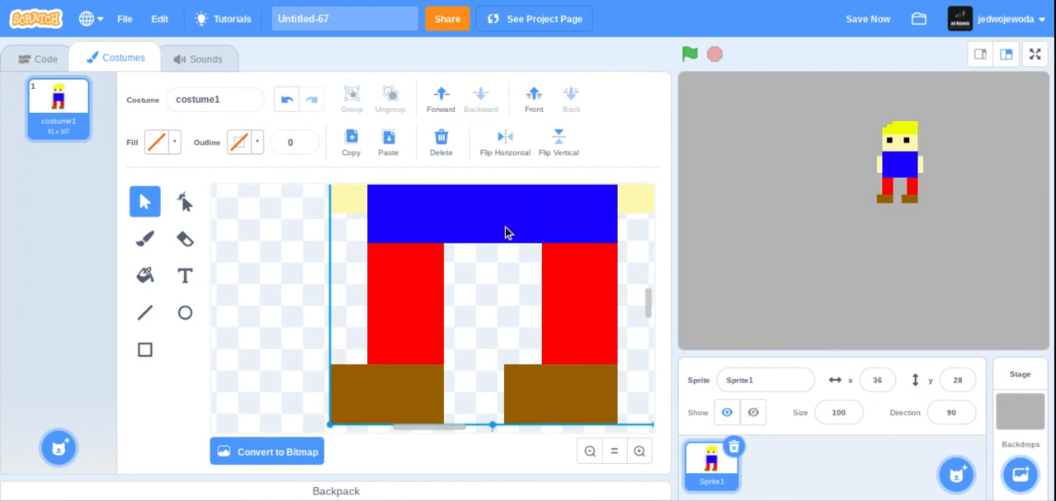
- Move the enlarged character so that its body is centred on the costume's centre point, and deselect it
mouse_move(507, 233)
left_mouse_down()
mouse_move(457, 320)
mouse_move(446, 422)
left_mouse_up()
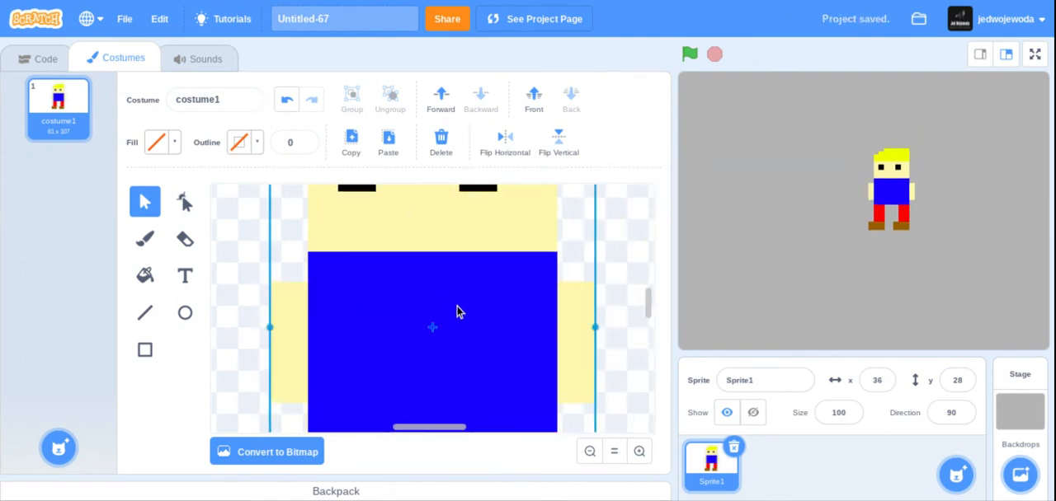
left_click(614, 452)
left_click(326, 369)
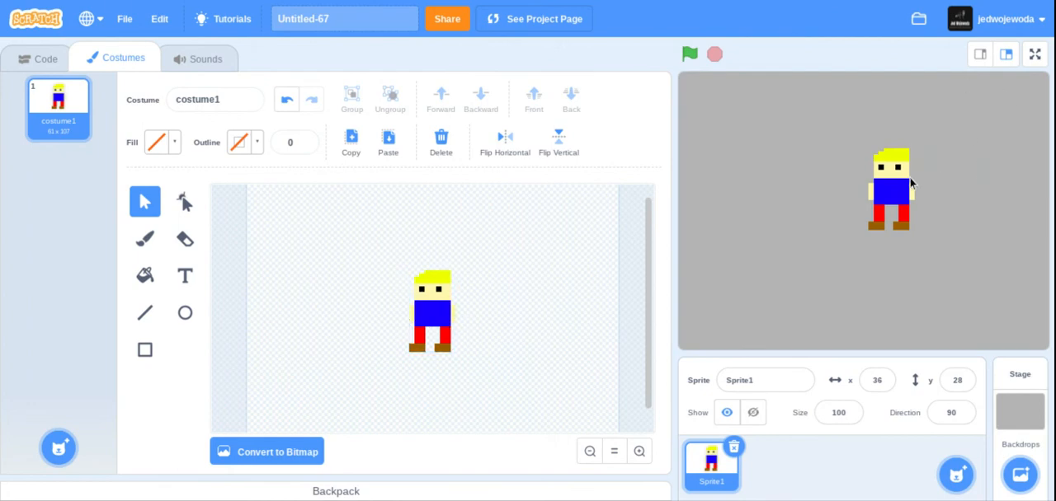
- Move the character on the stage to about x -23, y 56 and show the stage full screen
left_click_drag(902, 187, 854, 163)
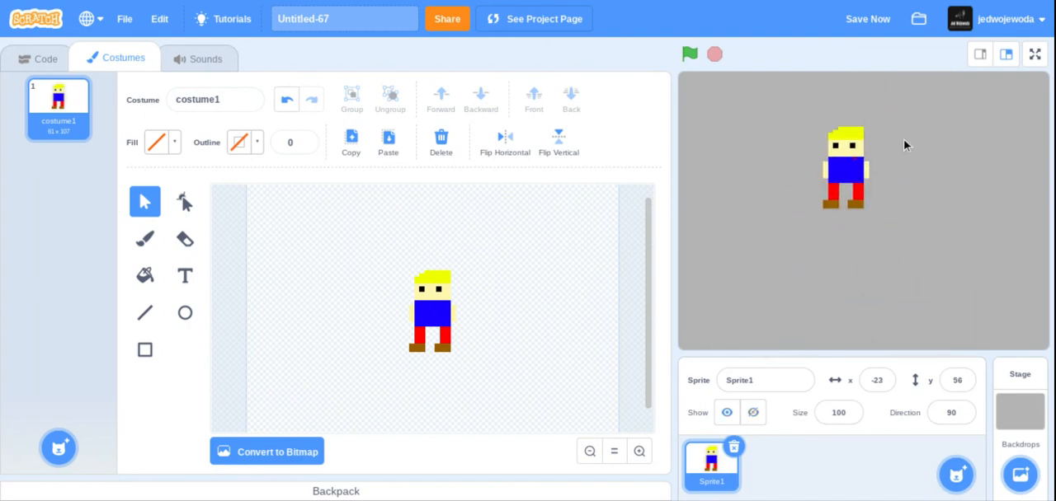
left_click(1034, 54)
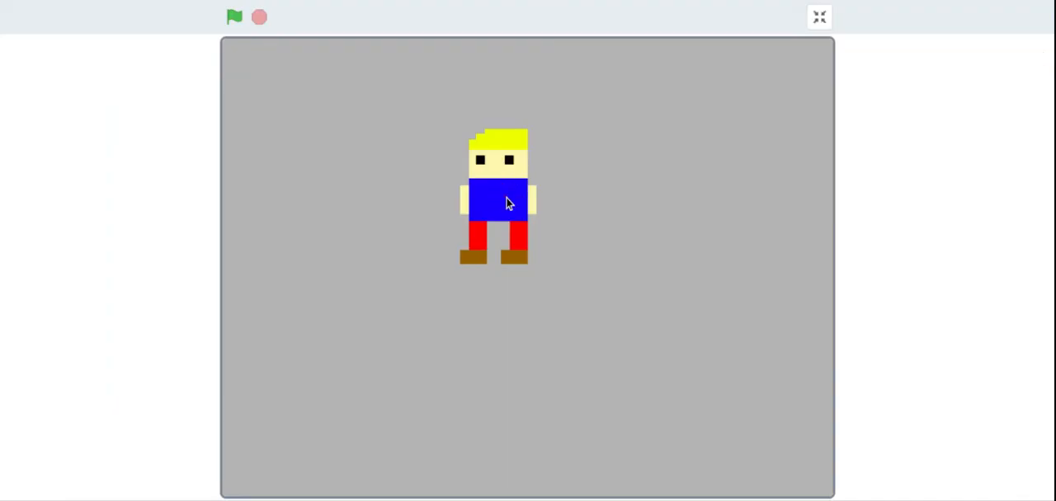